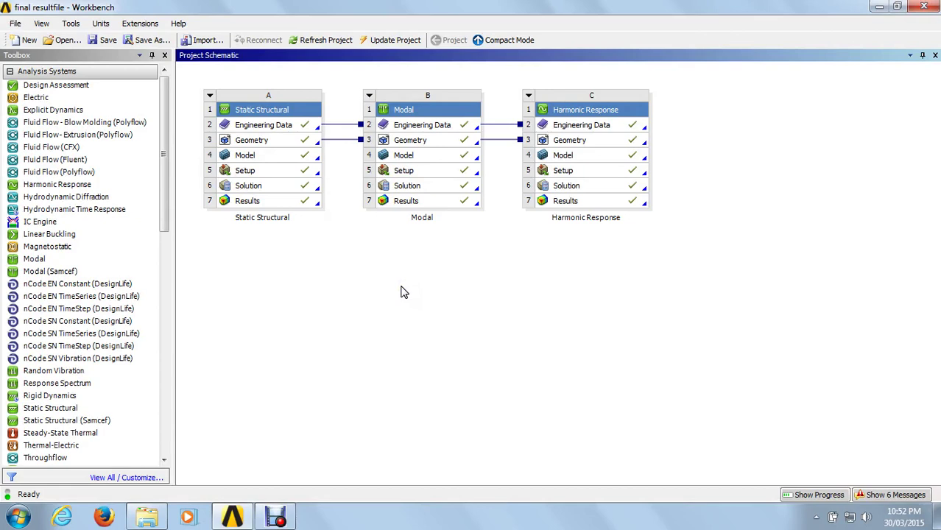
- Add another Static Structural analysis system to the project schematic
click(391, 288)
click(65, 410)
drag(64, 410, 248, 252)
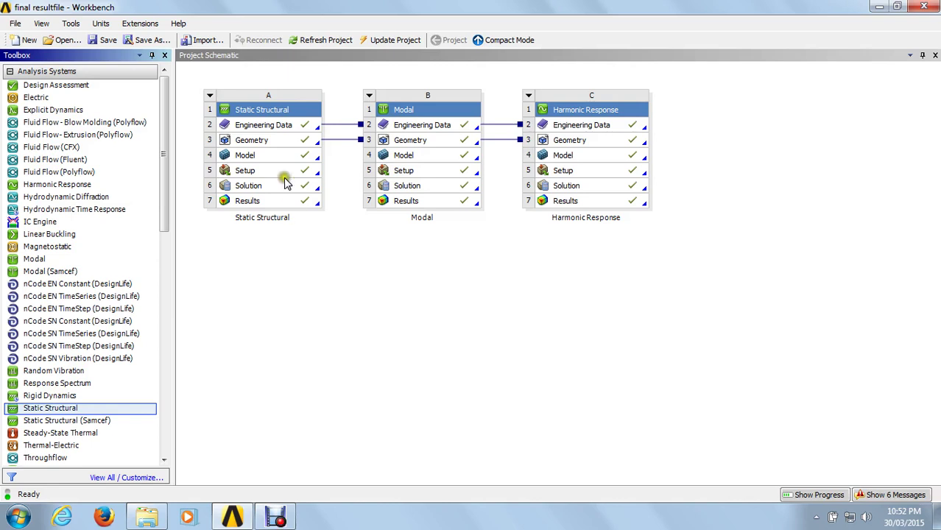
- Open system A's Engineering Data and inspect Structural Steel's density and Young's modulus (200000 MPa)
double_click(278, 131)
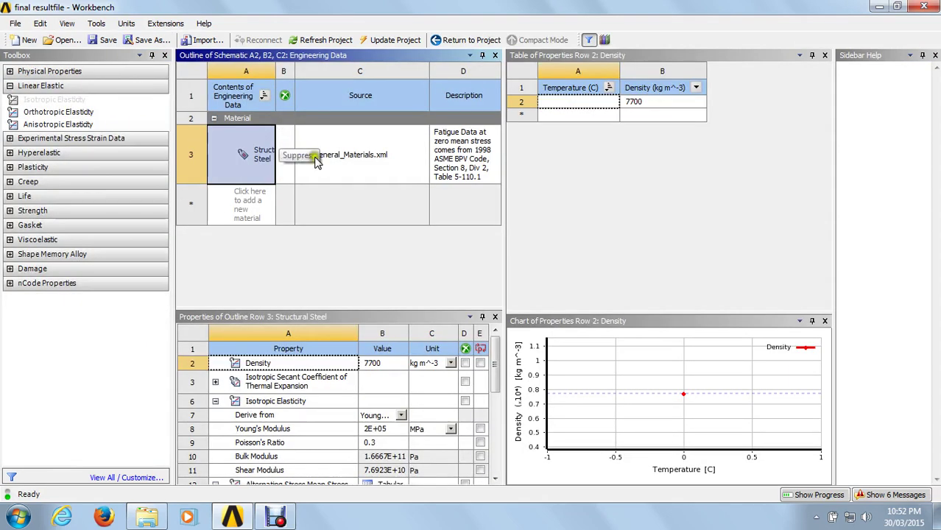
mouse_move(495, 347)
mouse_down()
mouse_move(495, 441)
mouse_move(495, 347)
mouse_up()
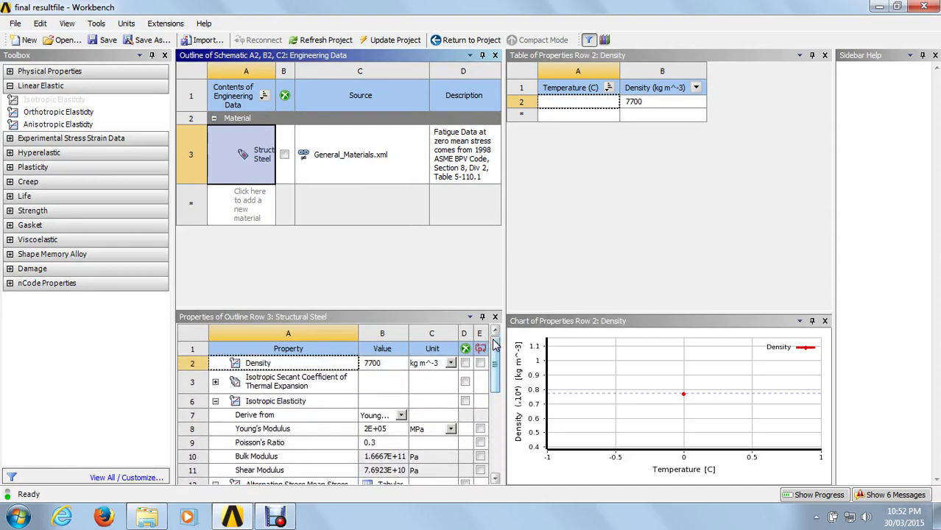
click(376, 365)
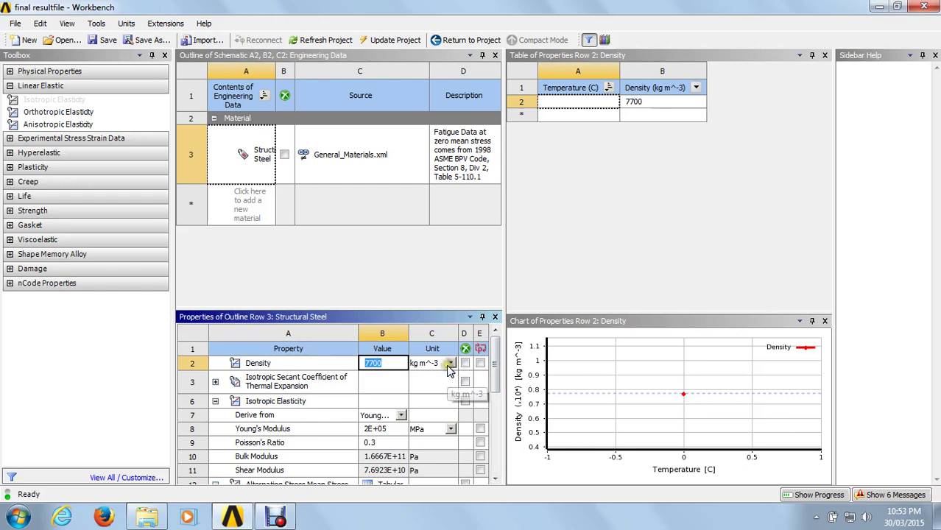
scroll(498, 395, down, 2)
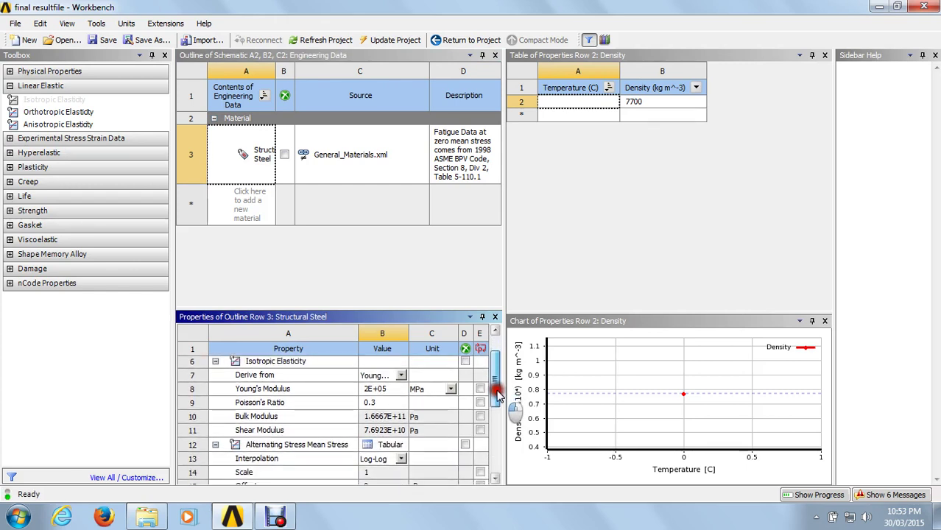
scroll(497, 395, down, 1)
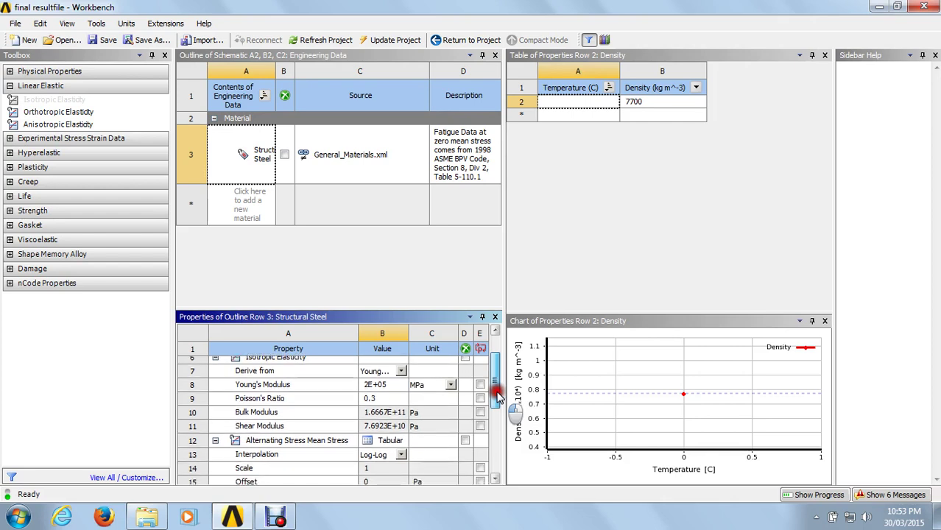
scroll(498, 396, down, 1)
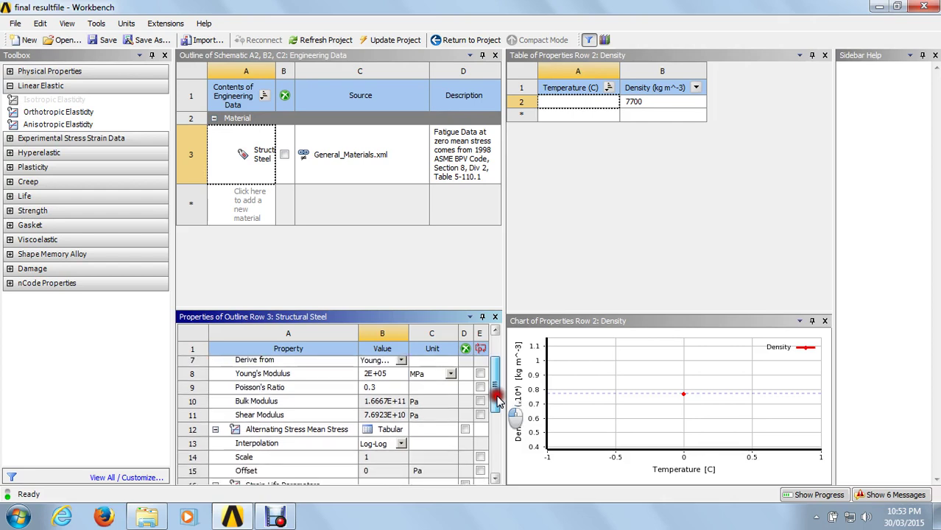
click(382, 376)
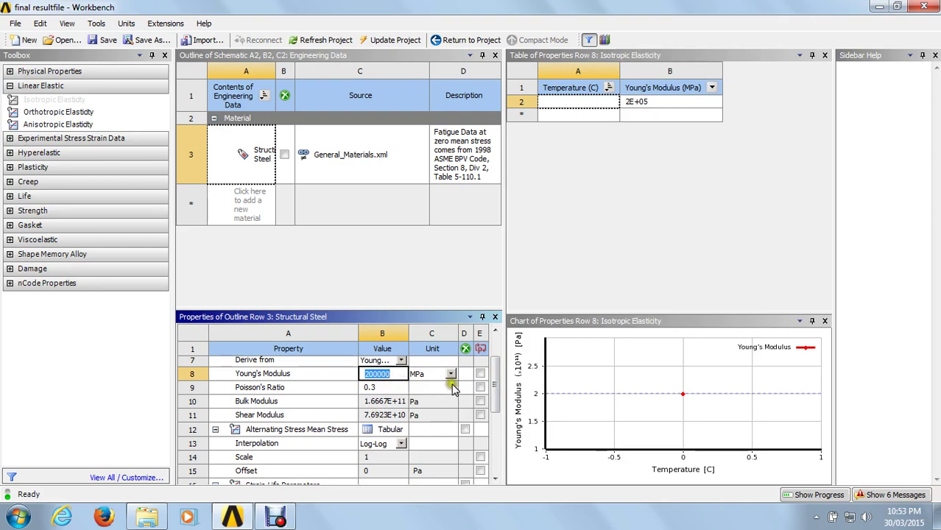
drag(497, 394, 504, 467)
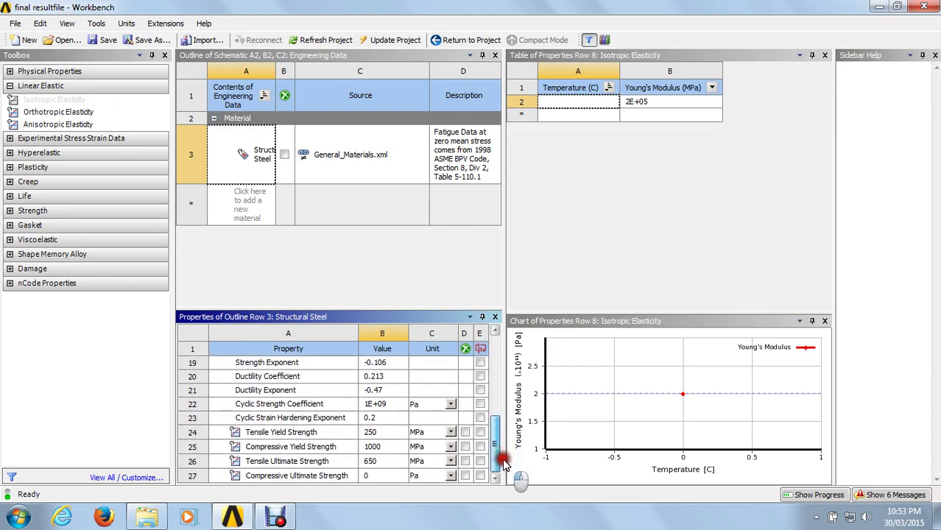
- Inspect Structural Steel's tensile yield (250 MPa) and compressive yield (1000 MPa) strength values
click(381, 435)
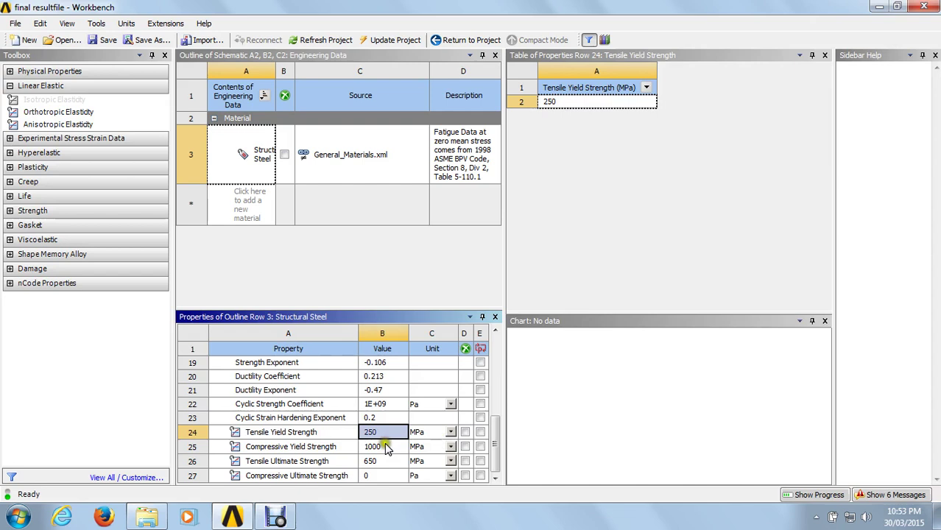
click(387, 448)
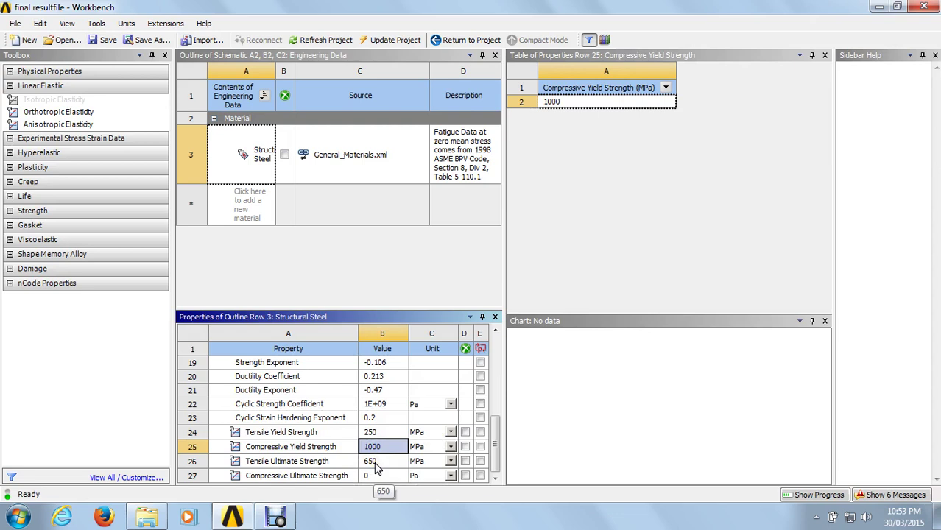
click(379, 448)
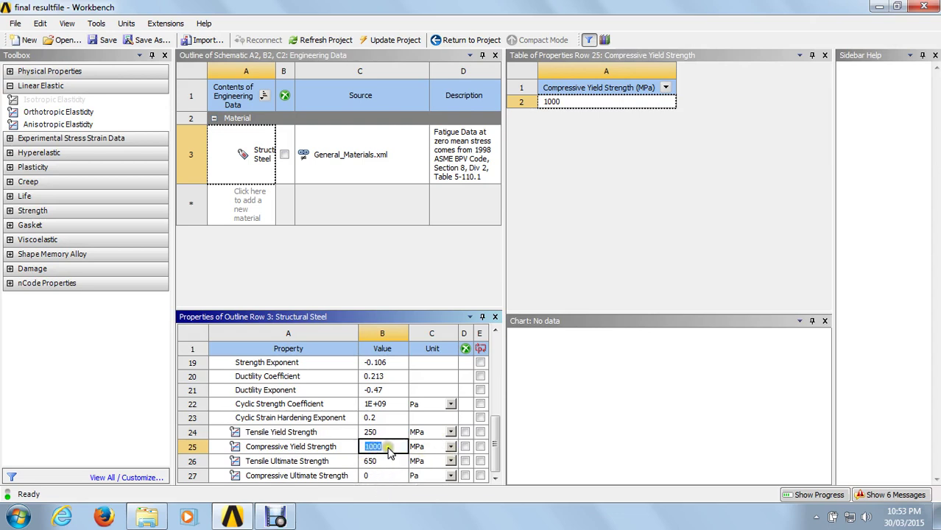
click(390, 452)
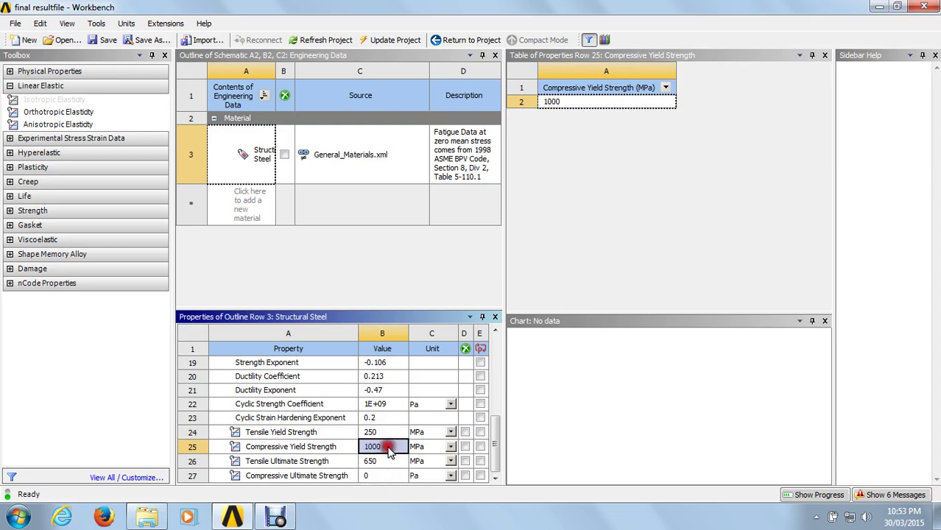
double_click(390, 452)
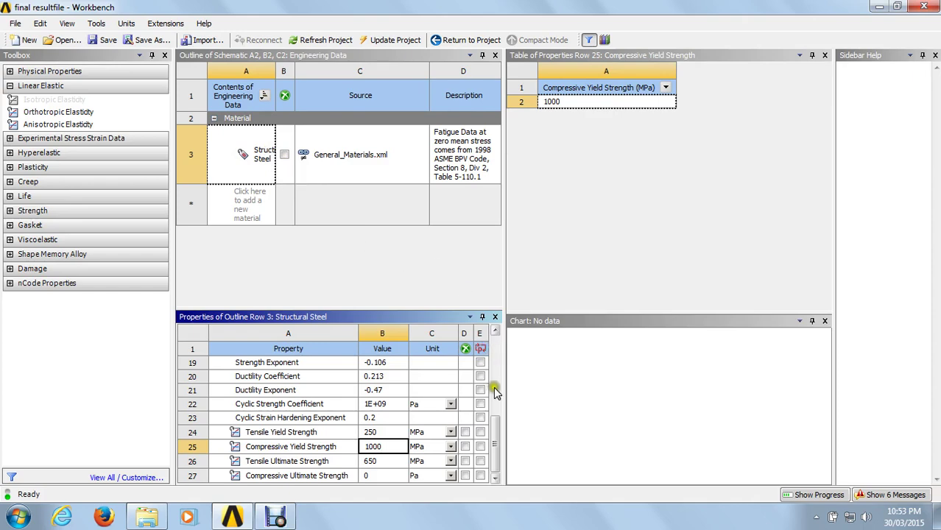
drag(495, 426, 501, 453)
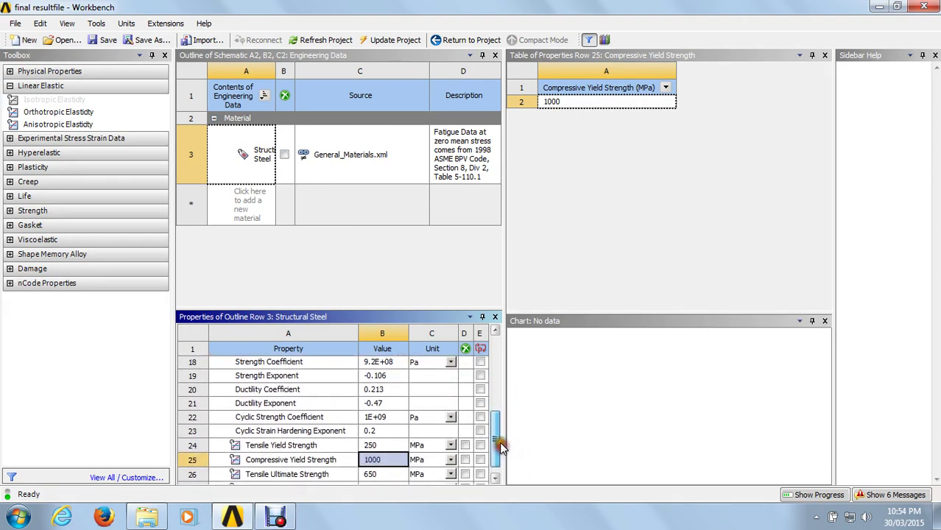
- Return from Engineering Data to the Project Schematic and select the A3 Geometry cell
click(466, 40)
click(251, 140)
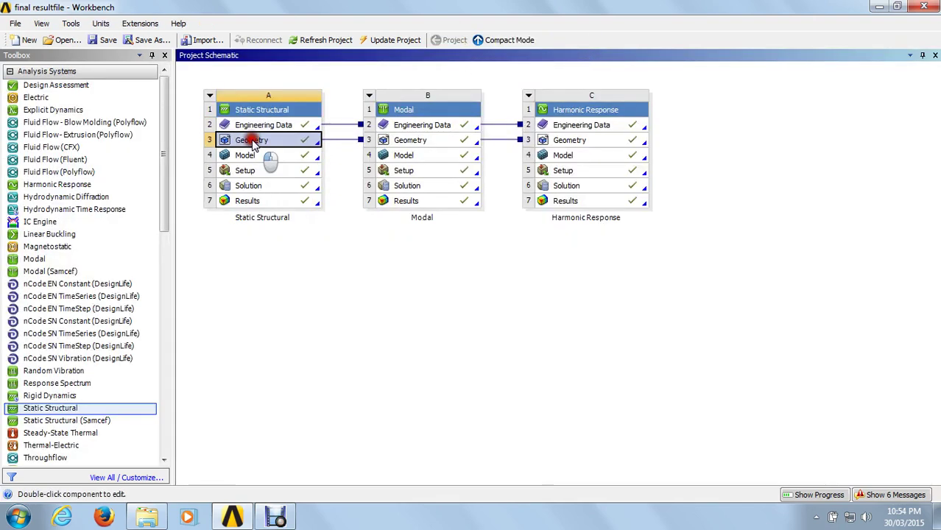
double_click(251, 141)
- Start Replace Geometry > Browse for the Geometry, then cancel without replacing it
right_click(252, 143)
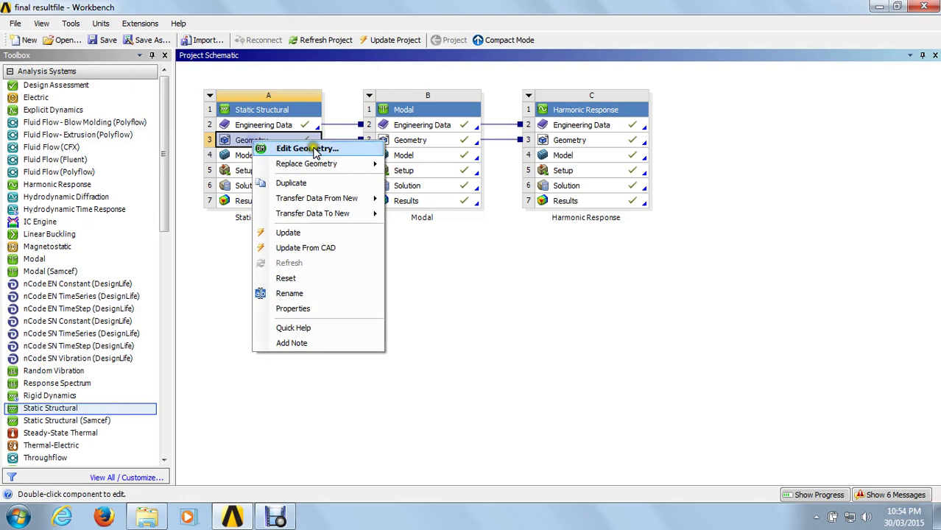
mouse_move(311, 165)
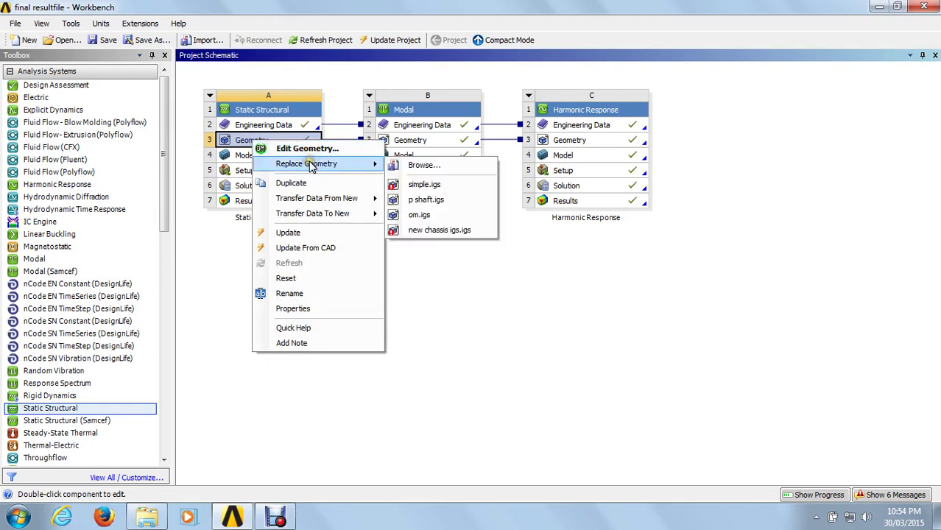
click(424, 166)
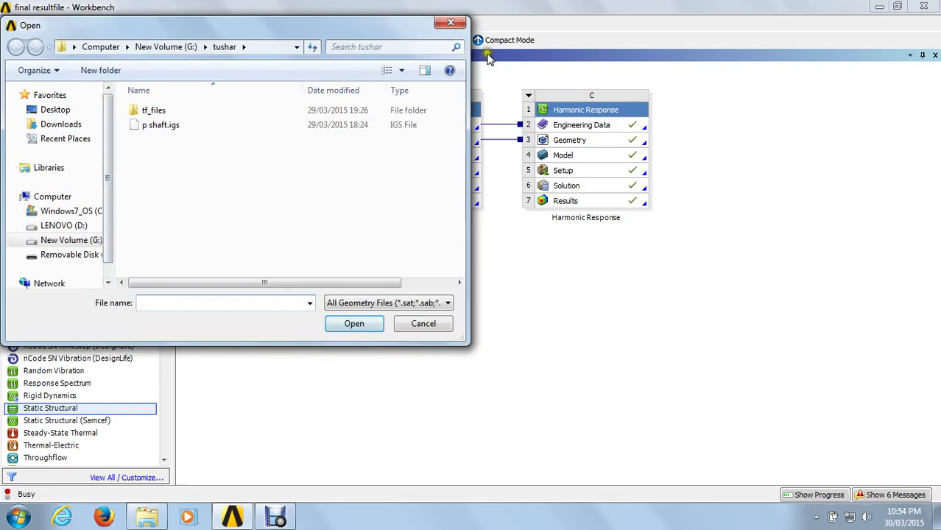
click(451, 22)
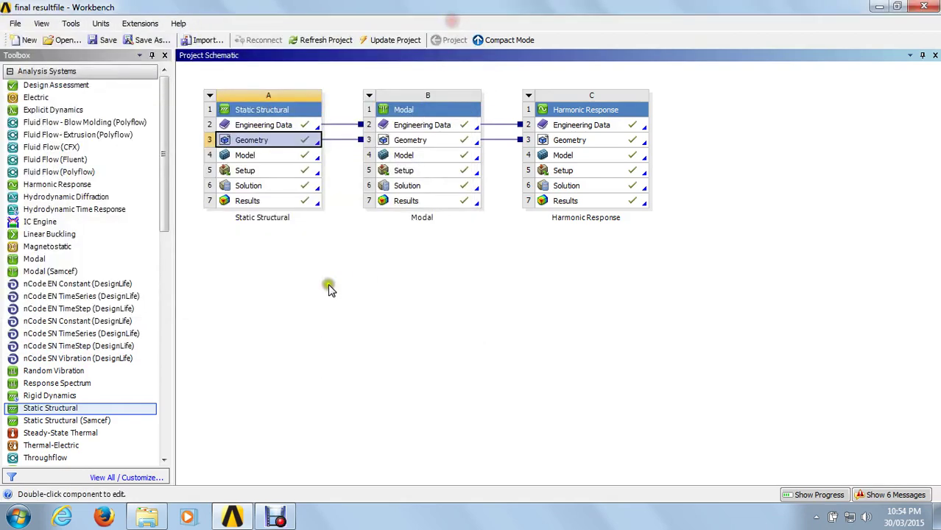
click(305, 244)
- Launch Mechanical from the A4 Model cell and bring the crankshaft model window forward
double_click(283, 156)
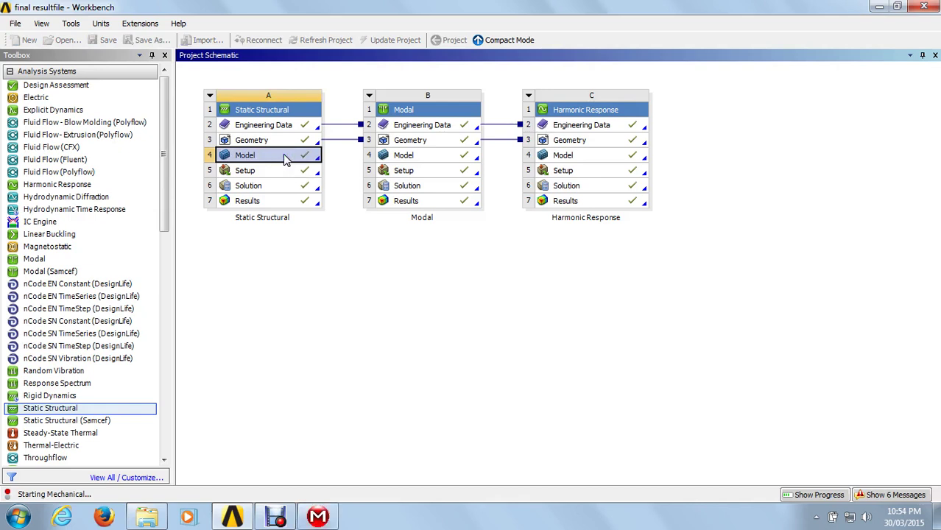
right_click(283, 156)
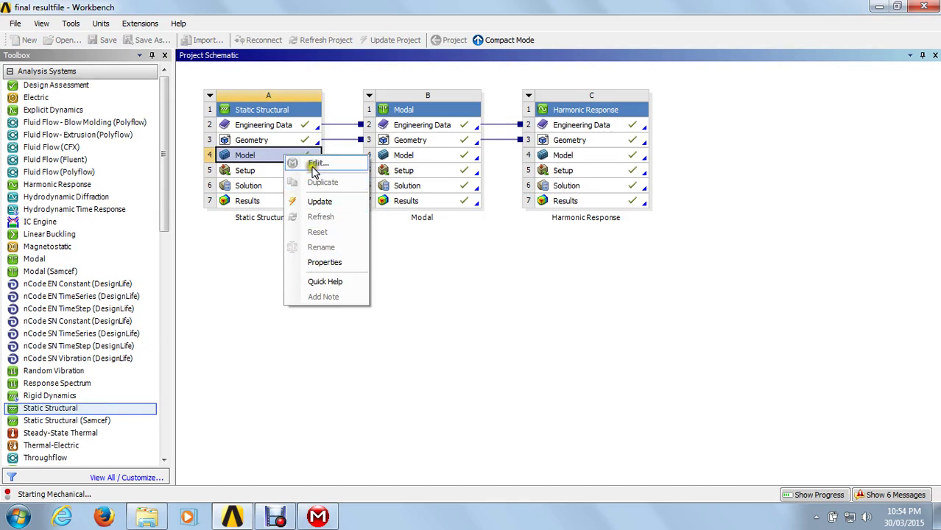
click(262, 293)
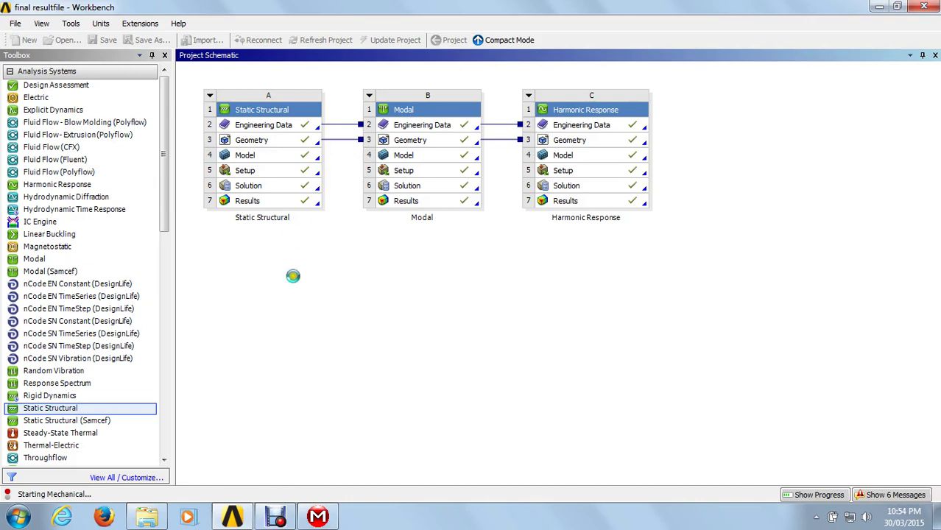
mouse_move(315, 520)
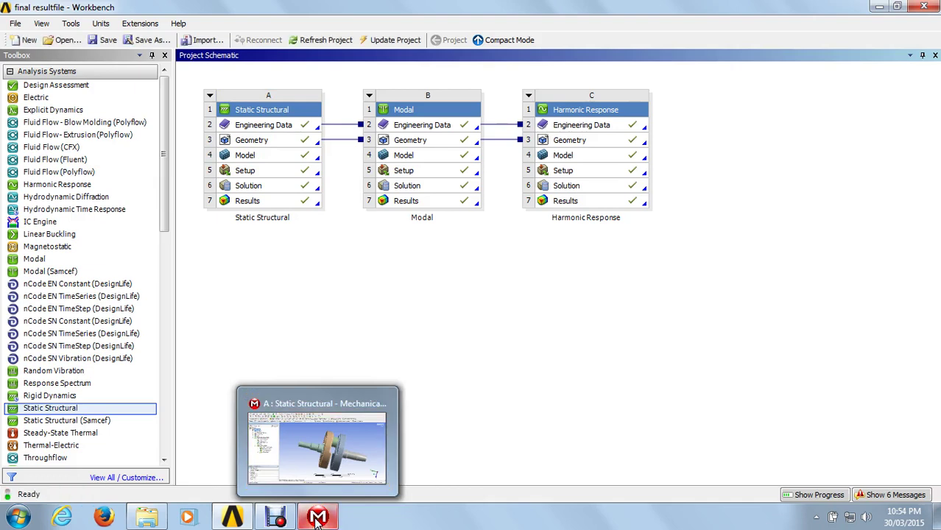
click(280, 417)
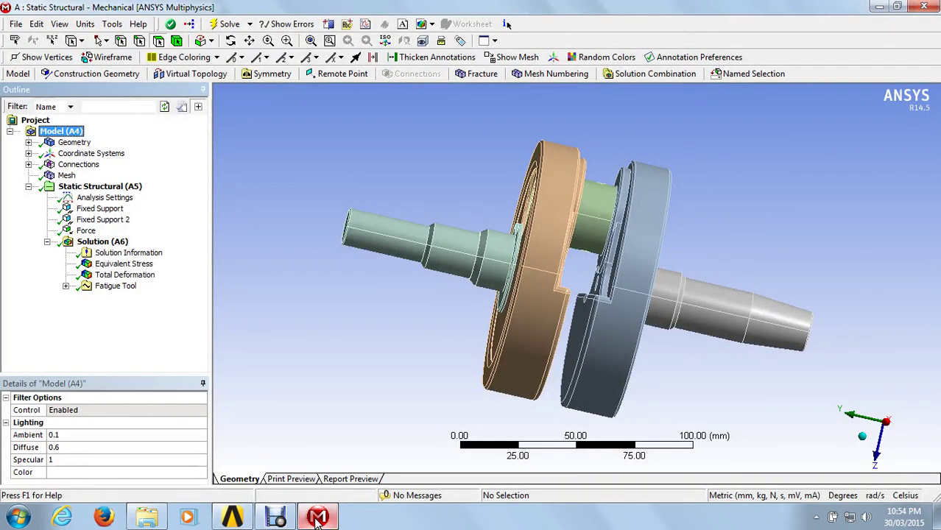
click(29, 142)
click(87, 153)
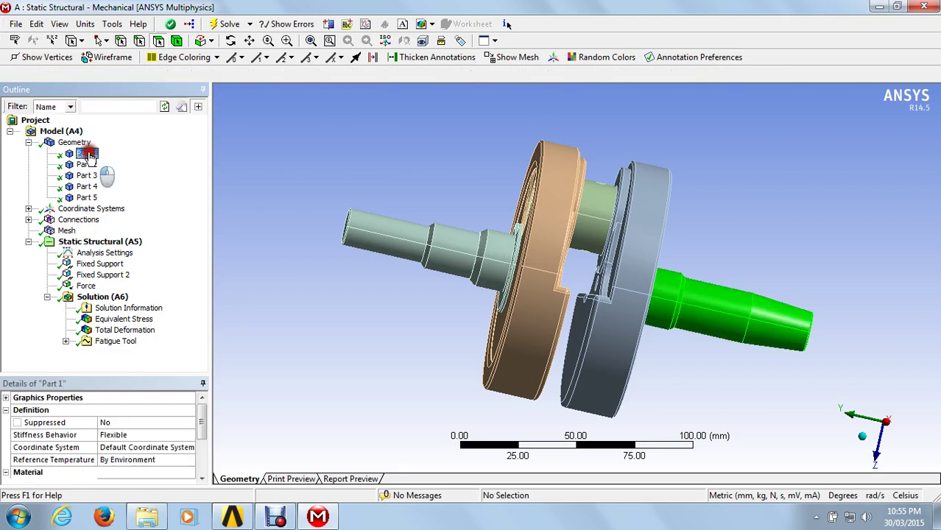
click(87, 164)
click(87, 176)
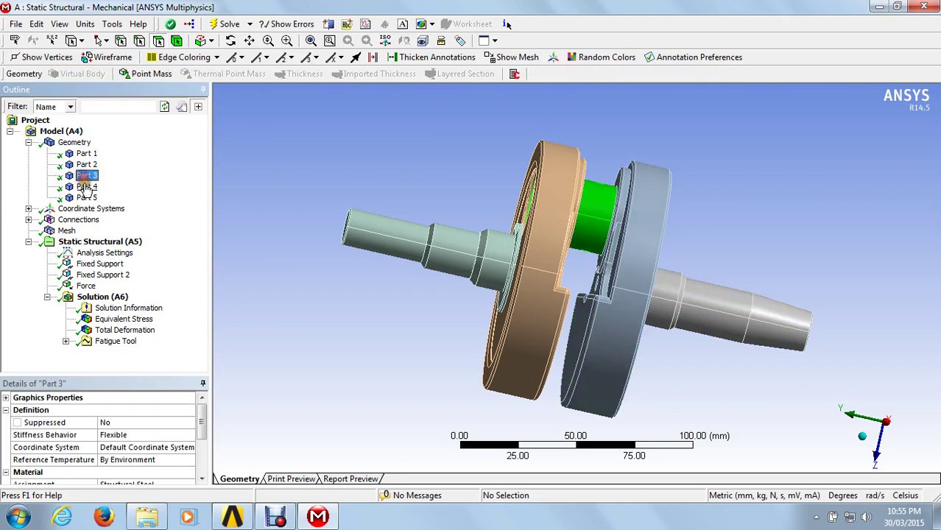
click(86, 186)
click(86, 198)
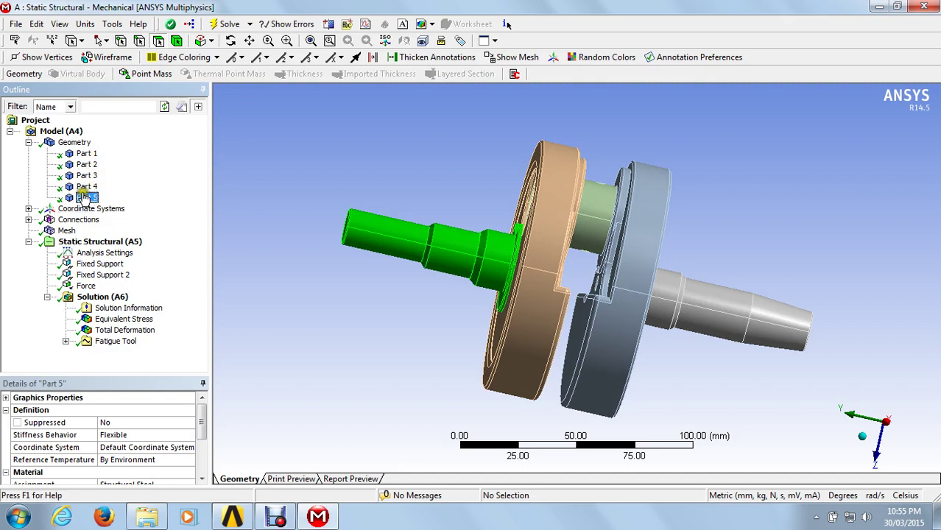
click(129, 437)
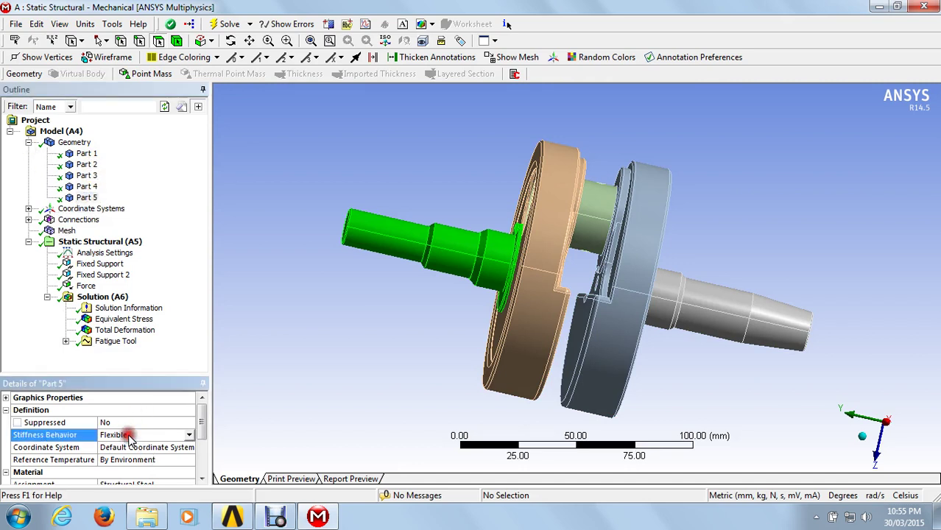
click(188, 435)
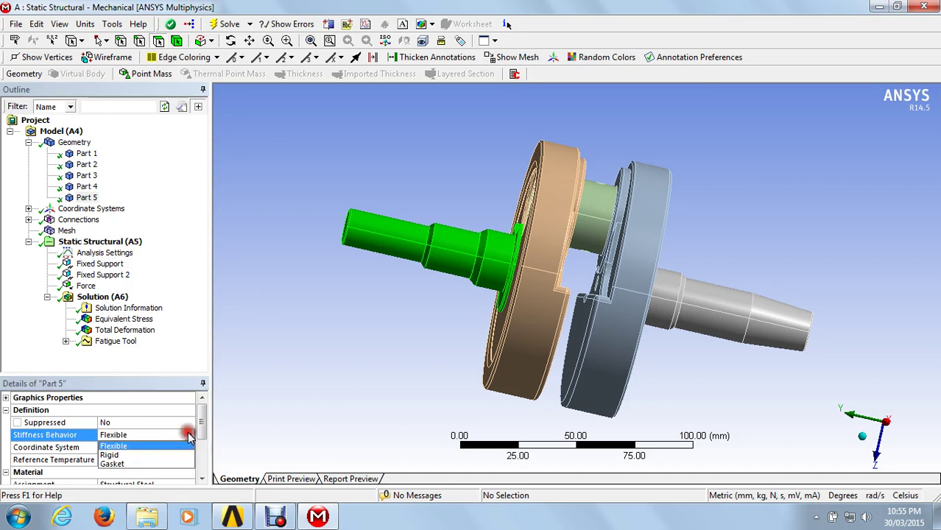
click(159, 361)
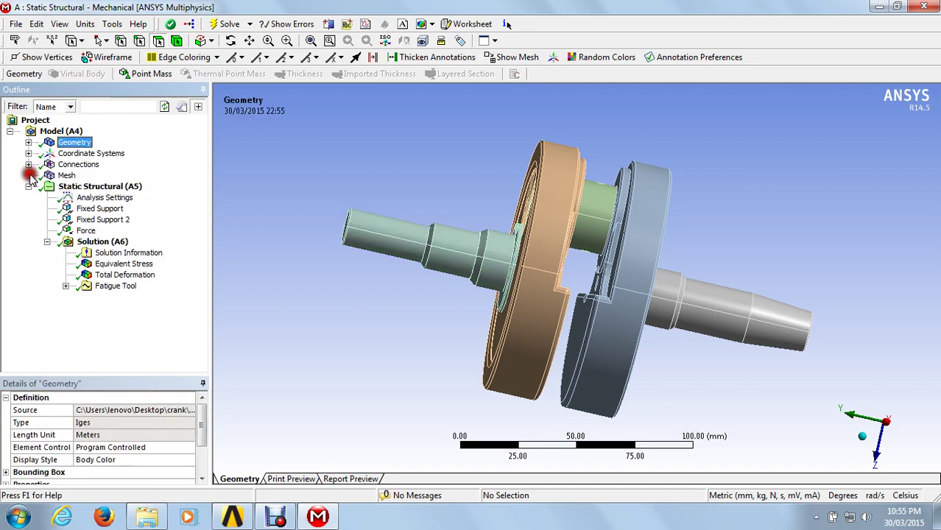
- Generate the crankshaft mesh from the Mesh branch, then view the Static Structural loads
click(67, 176)
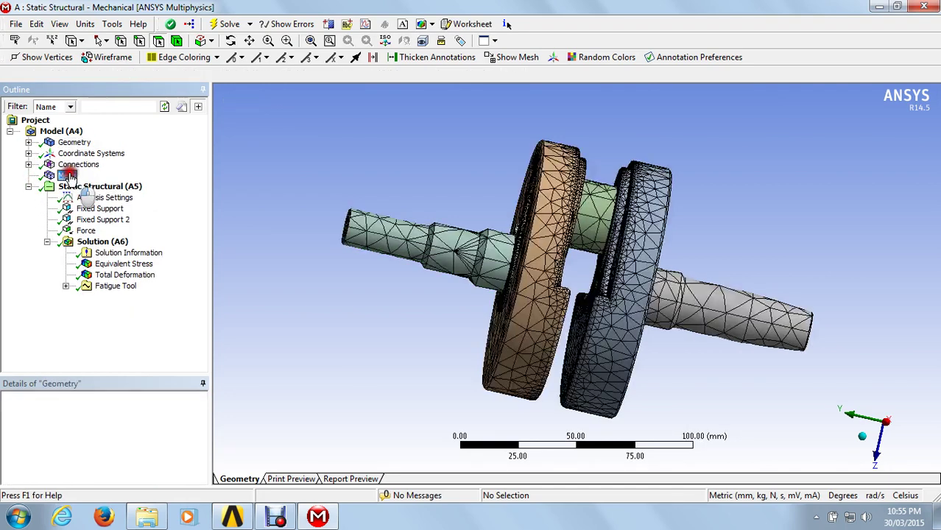
click(67, 177)
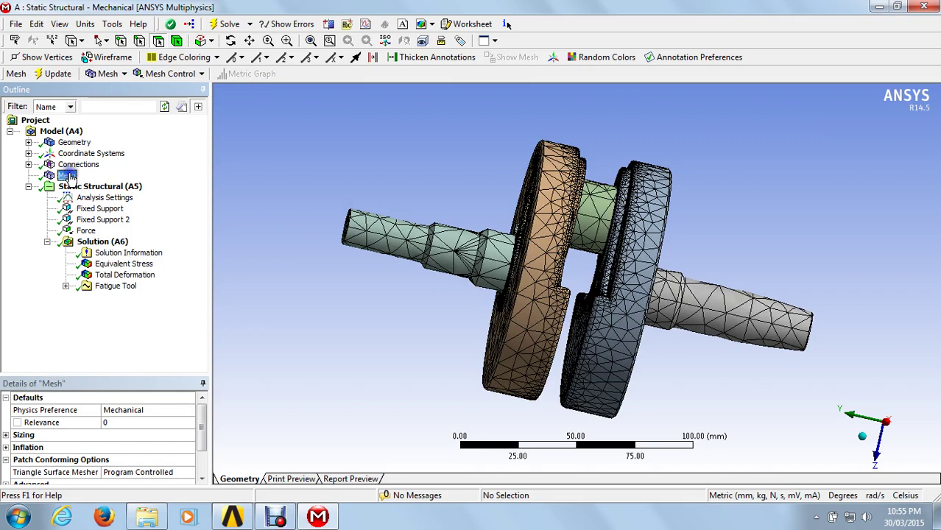
right_click(68, 177)
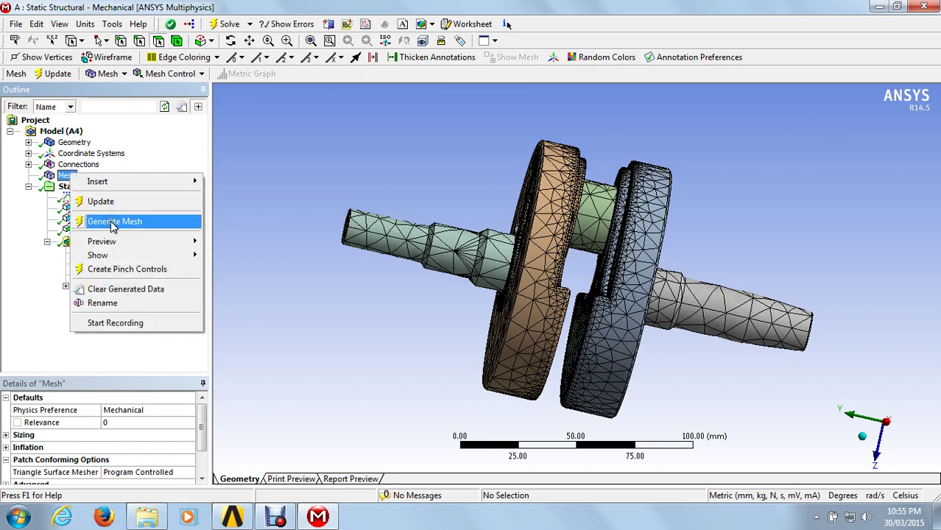
click(113, 223)
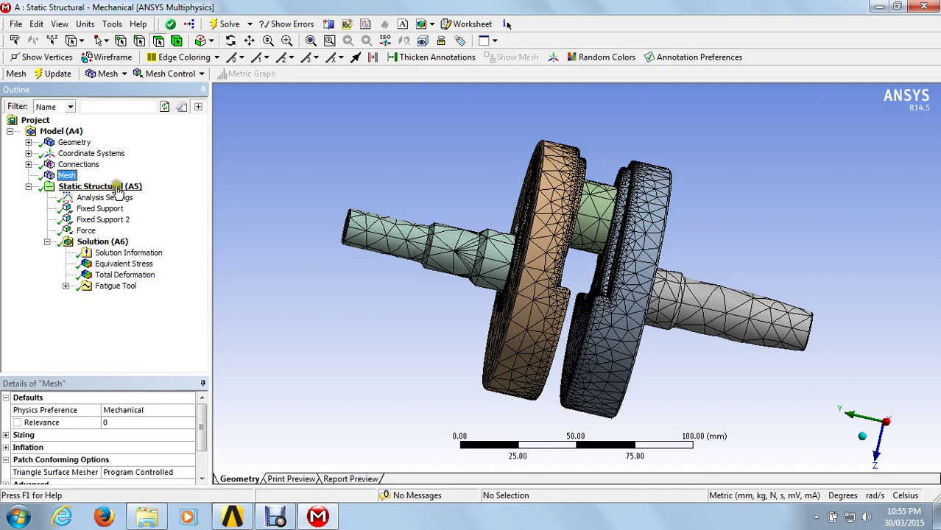
click(117, 188)
right_click(118, 190)
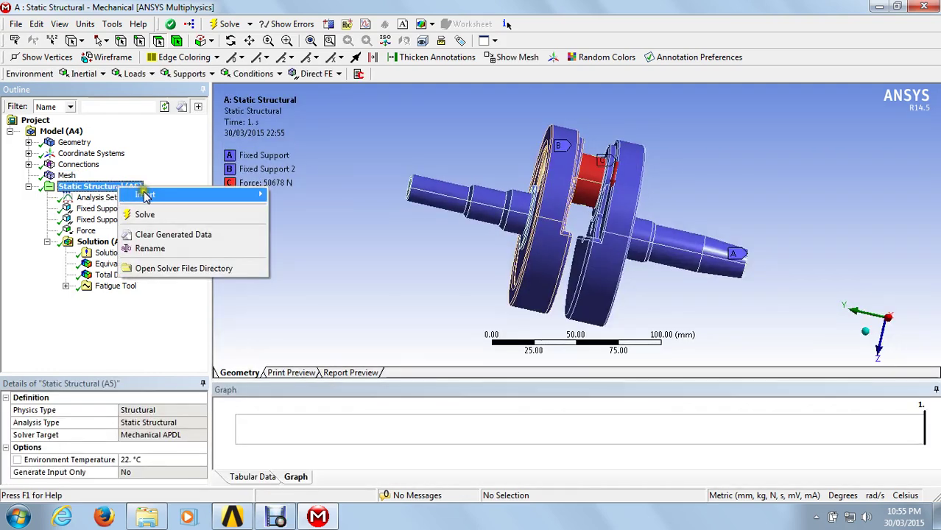
mouse_move(147, 194)
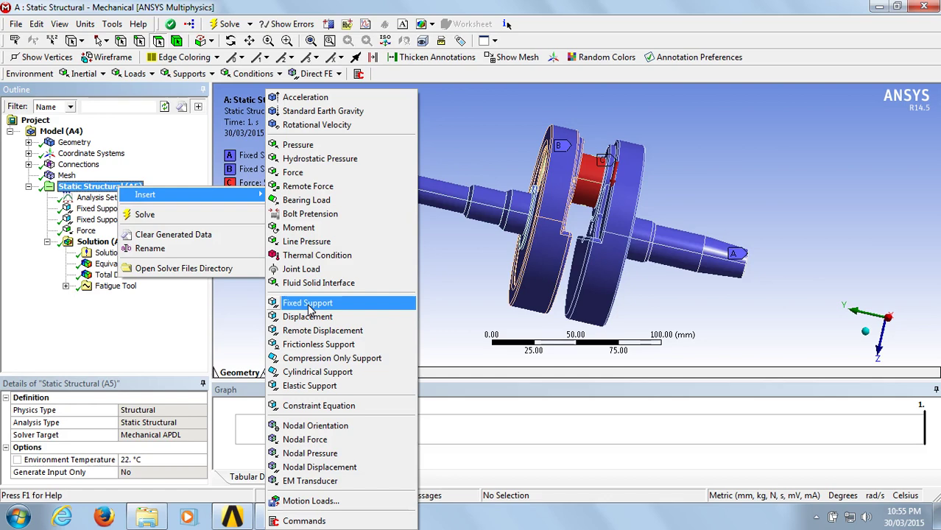
click(467, 278)
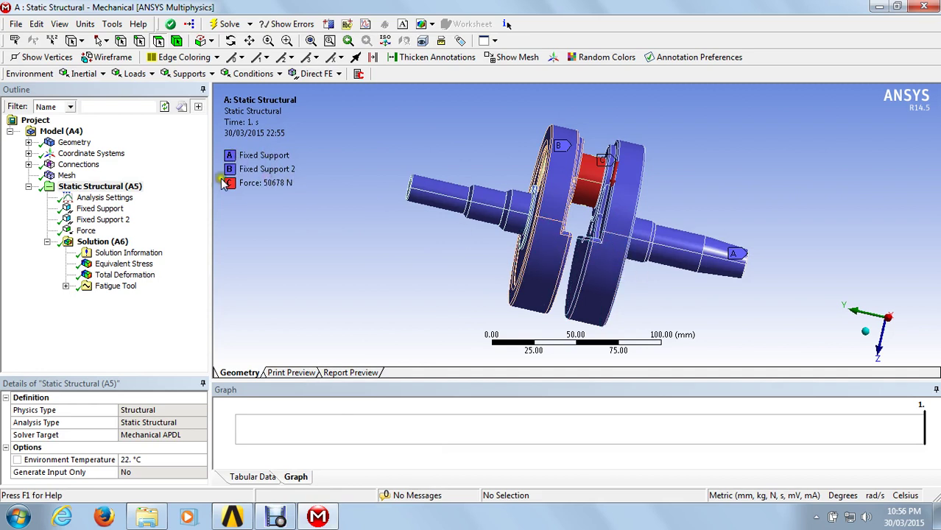
click(102, 208)
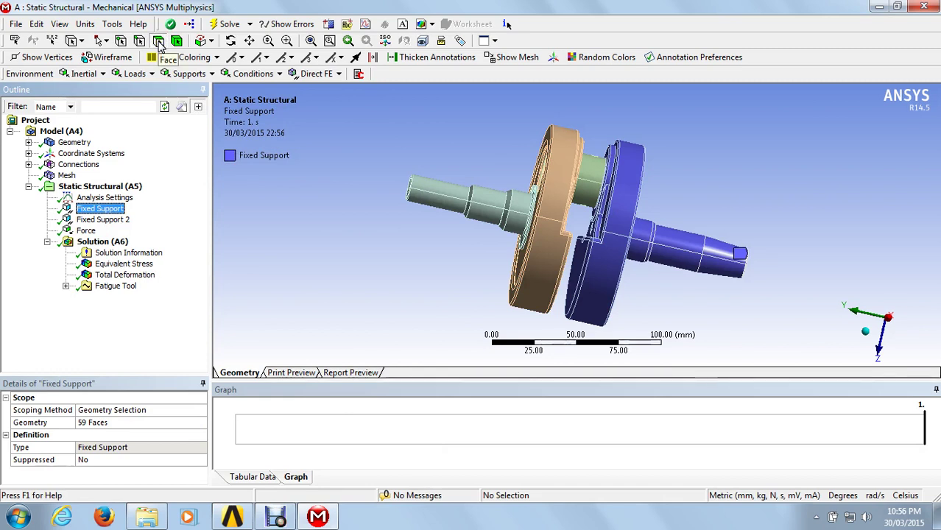
click(158, 41)
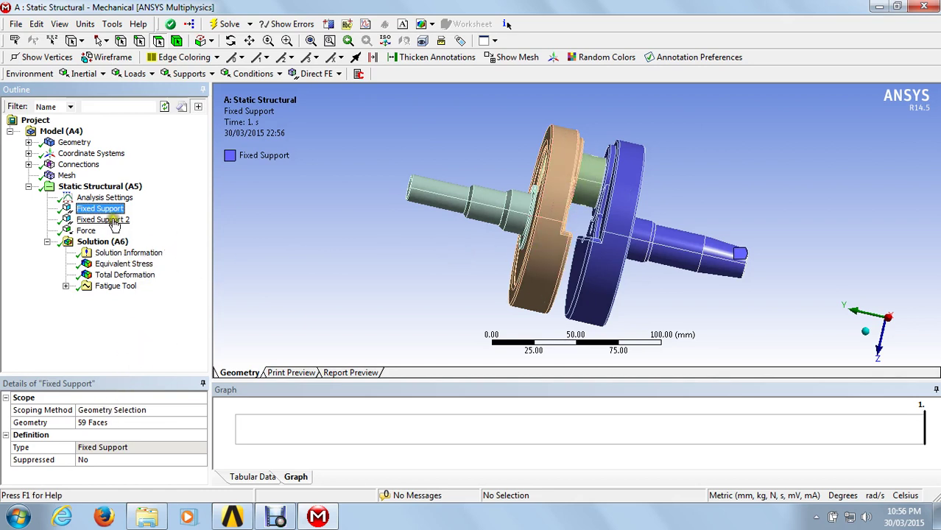
right_click(114, 191)
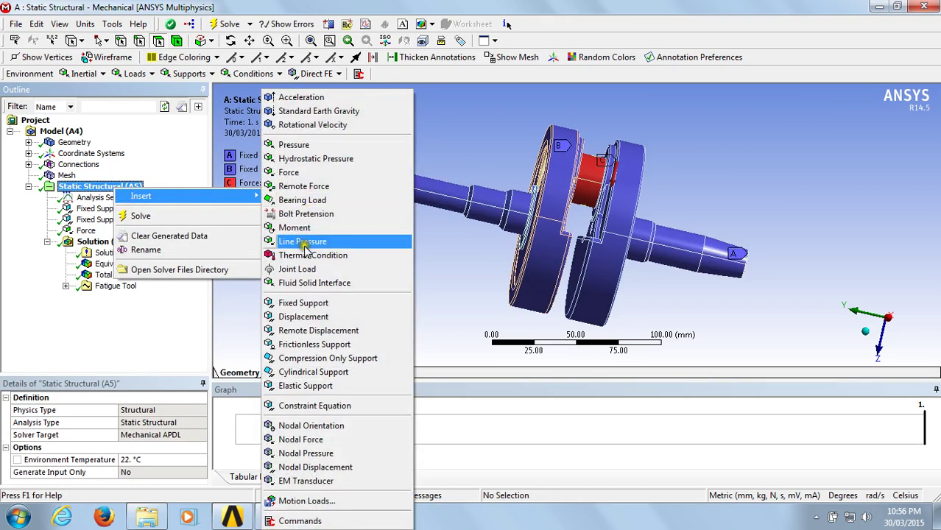
click(438, 244)
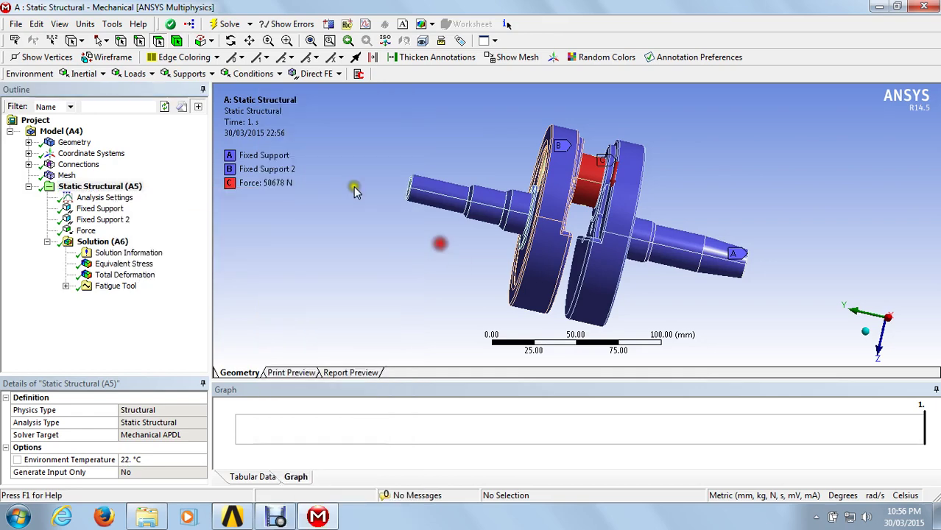
click(159, 42)
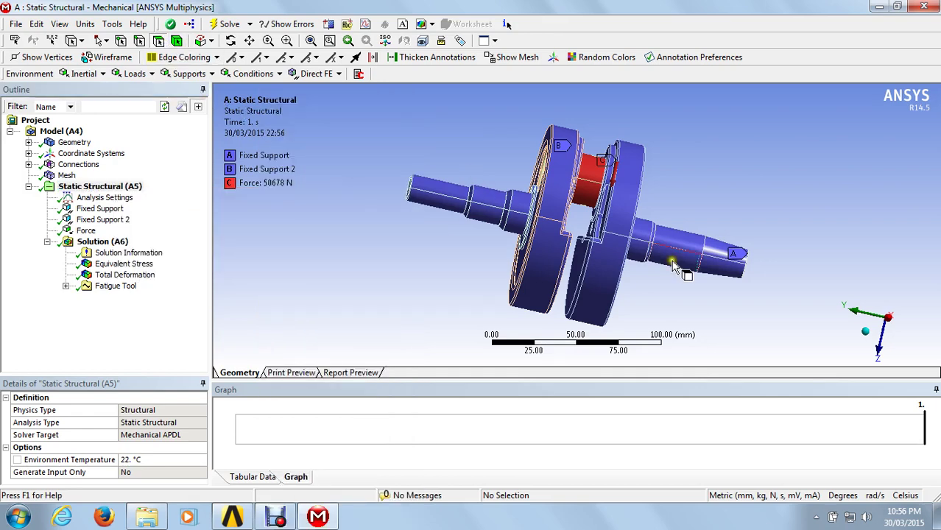
right_click(111, 189)
mouse_move(125, 197)
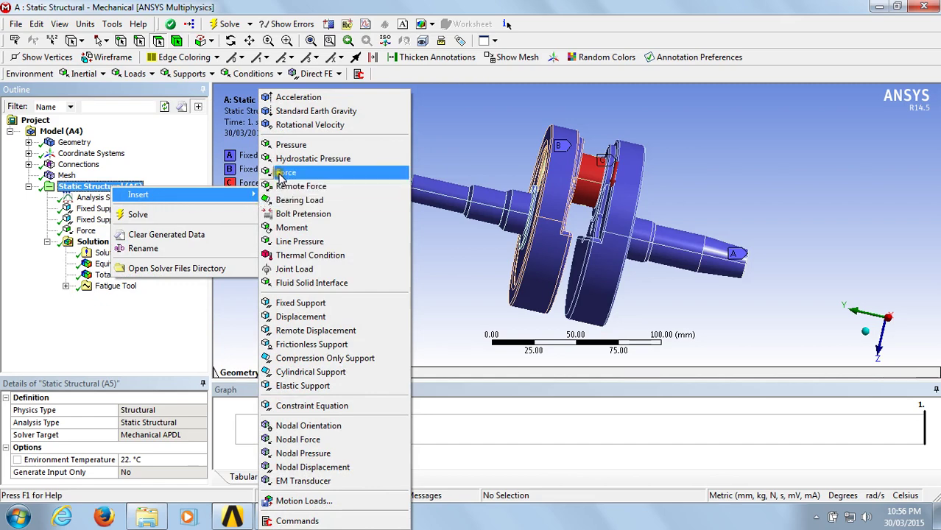
click(103, 234)
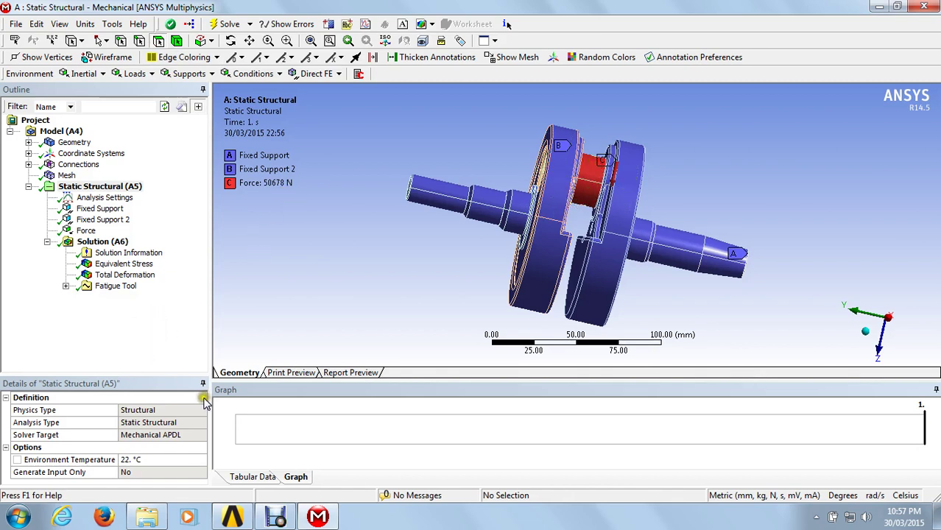
- Review the applied Force's 50678 N magnitude in its Details
click(82, 230)
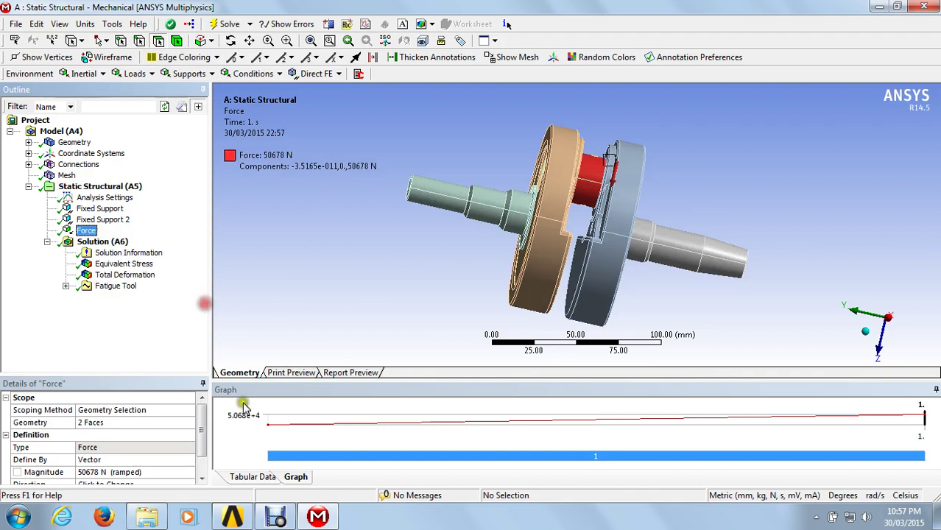
mouse_move(204, 420)
mouse_down()
mouse_move(204, 439)
mouse_move(200, 416)
mouse_up()
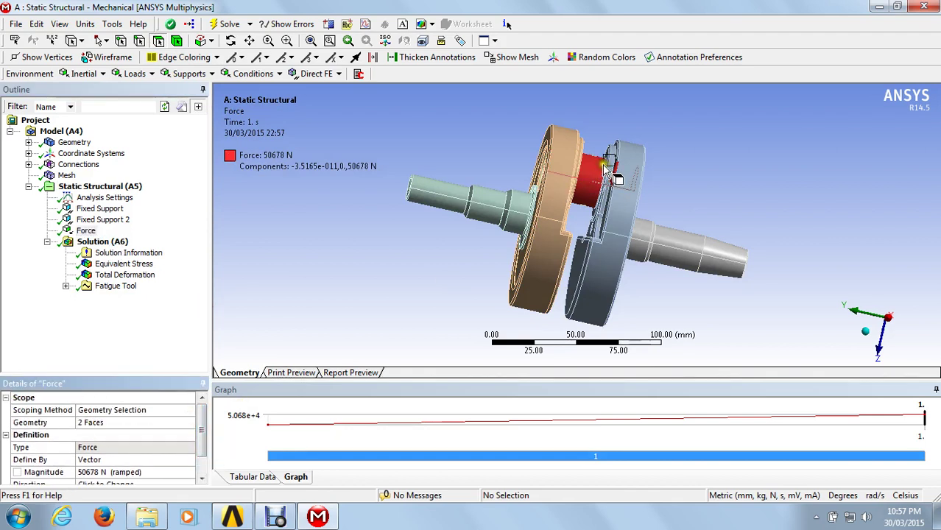
click(201, 463)
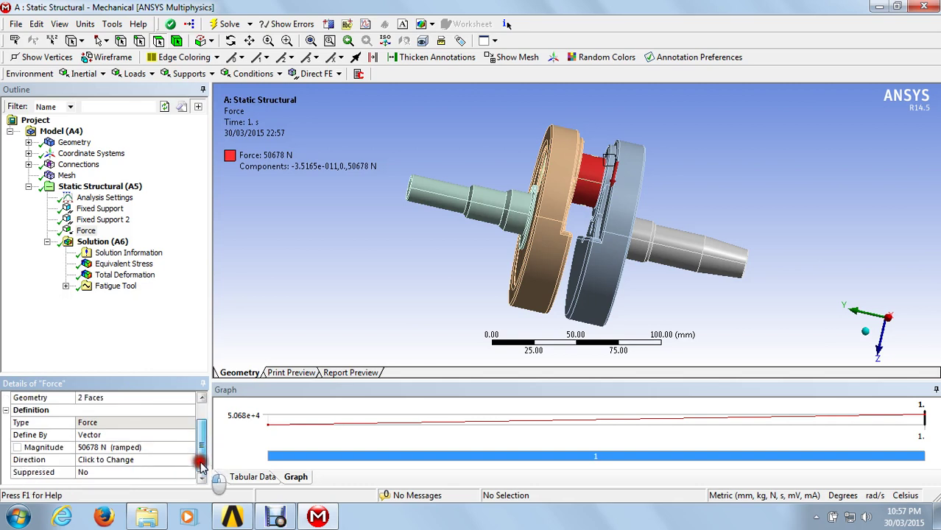
click(107, 447)
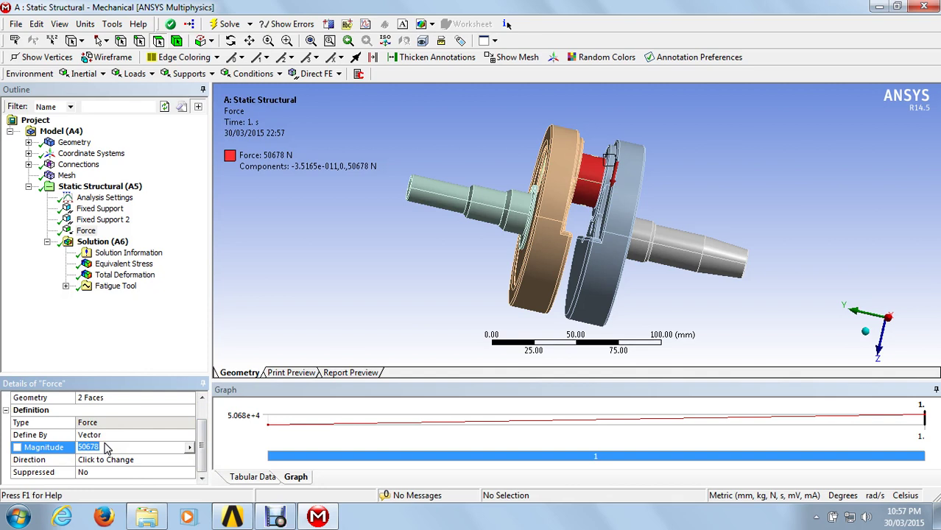
click(125, 464)
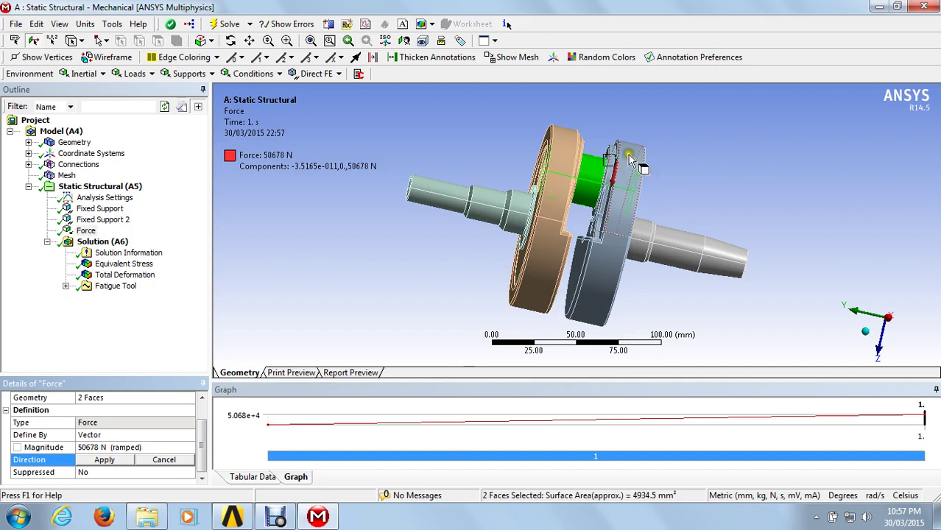
- Try redefining and flipping the force direction on a face, then discard the direction edit
click(100, 460)
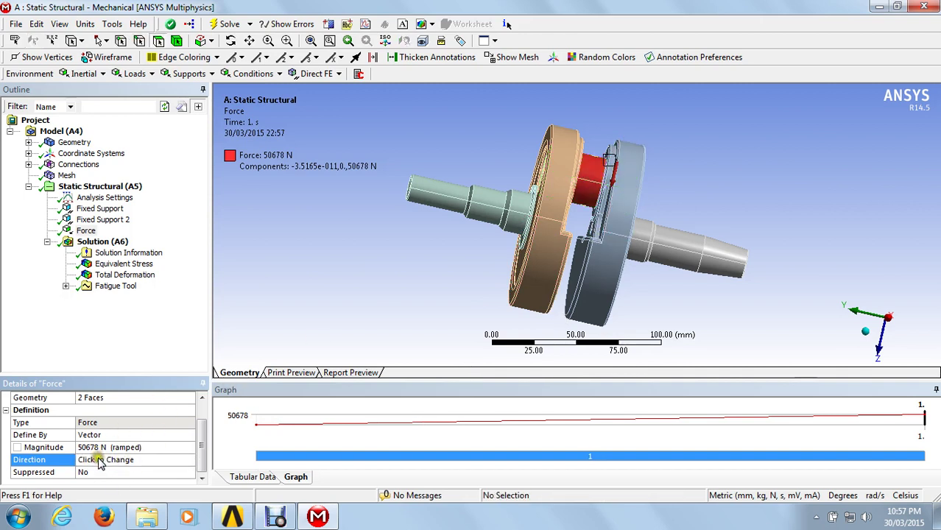
click(100, 460)
click(603, 175)
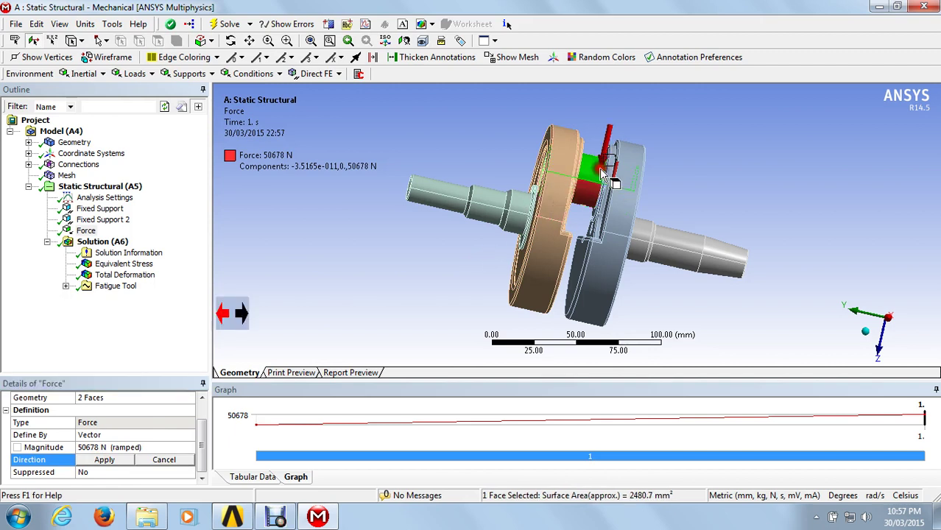
click(243, 313)
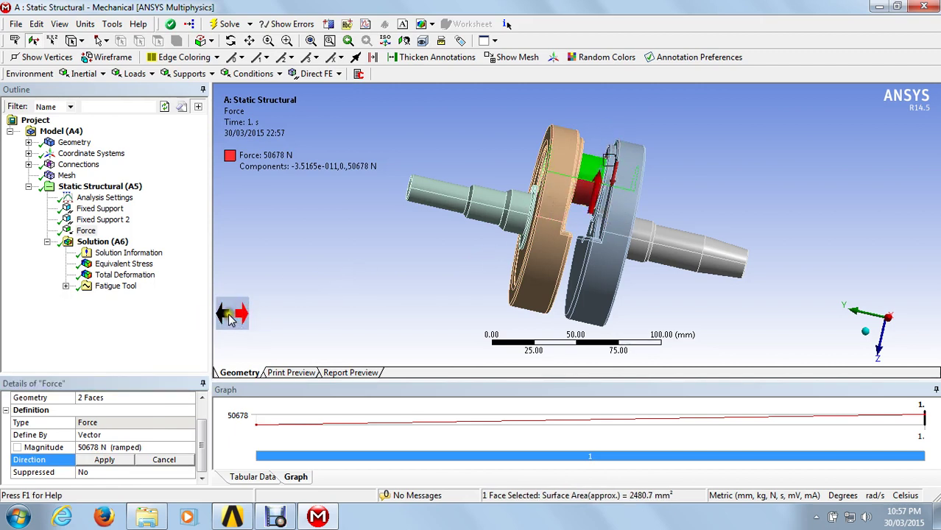
click(225, 314)
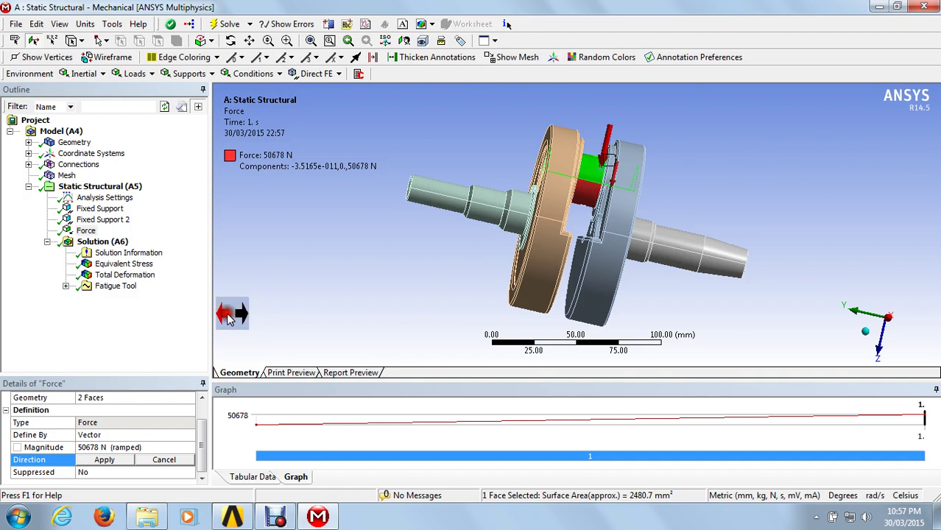
click(279, 299)
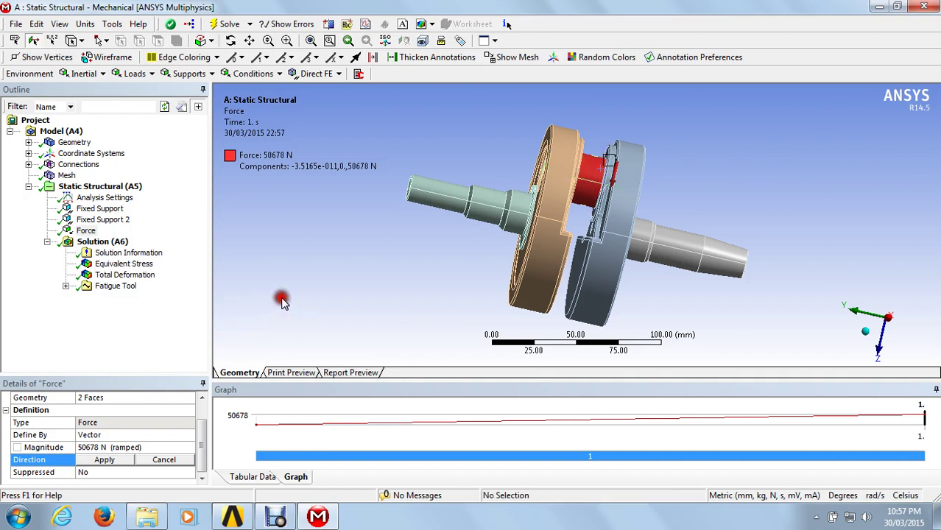
click(165, 460)
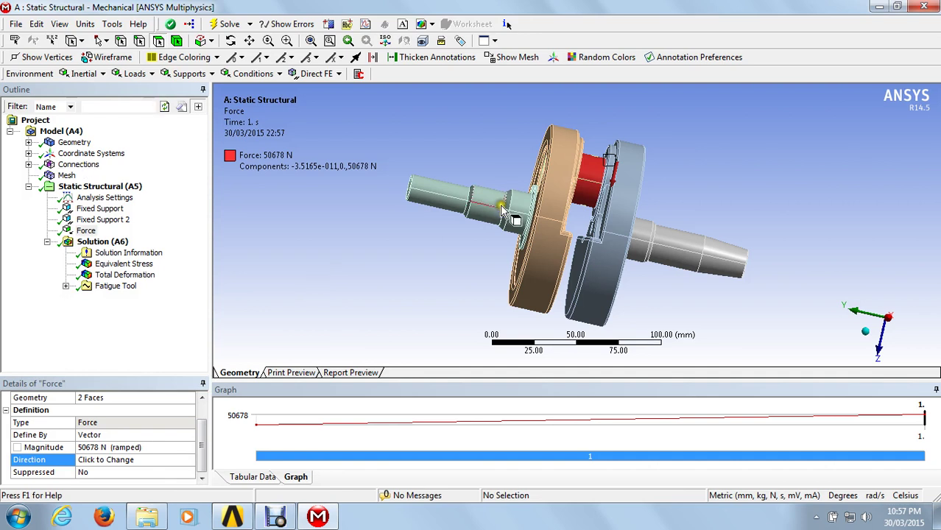
- Solve the analysis and insert an extra Equivalent Stress result under Solution
click(135, 186)
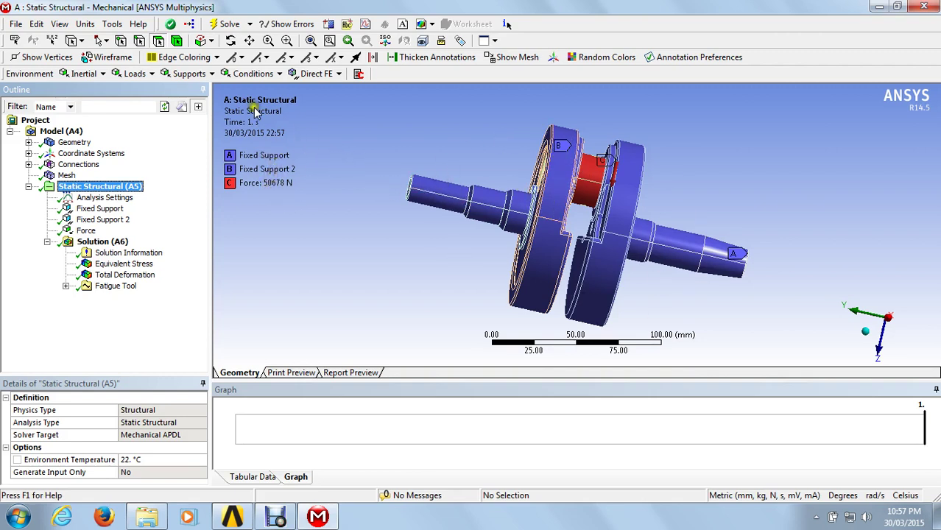
click(228, 25)
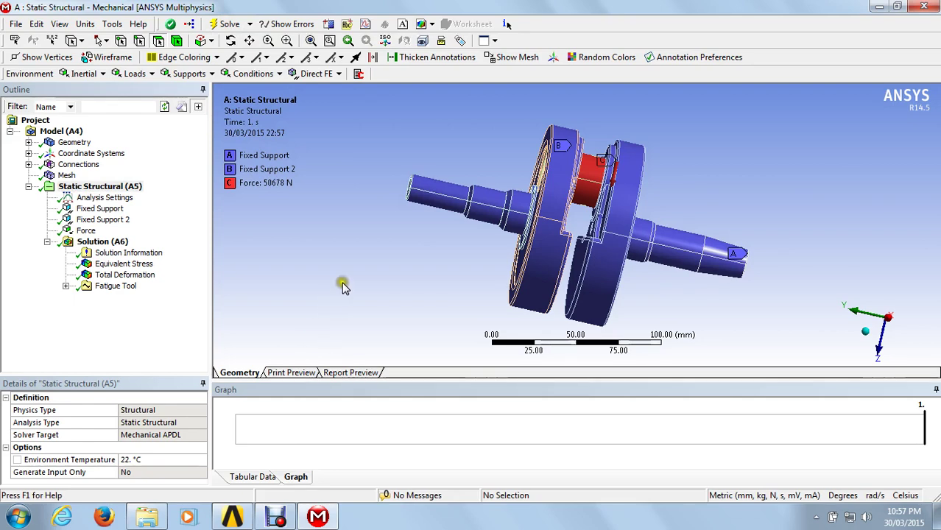
click(98, 243)
right_click(98, 243)
mouse_move(210, 253)
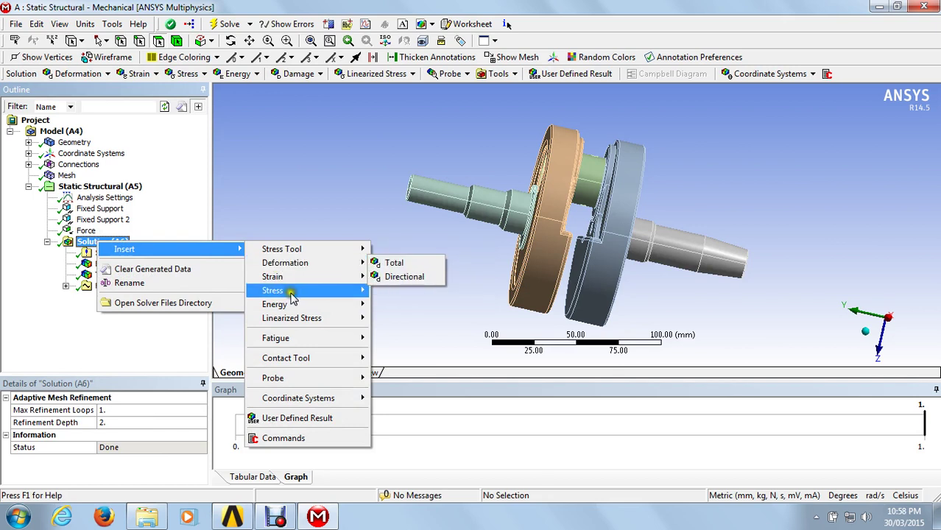
mouse_move(292, 295)
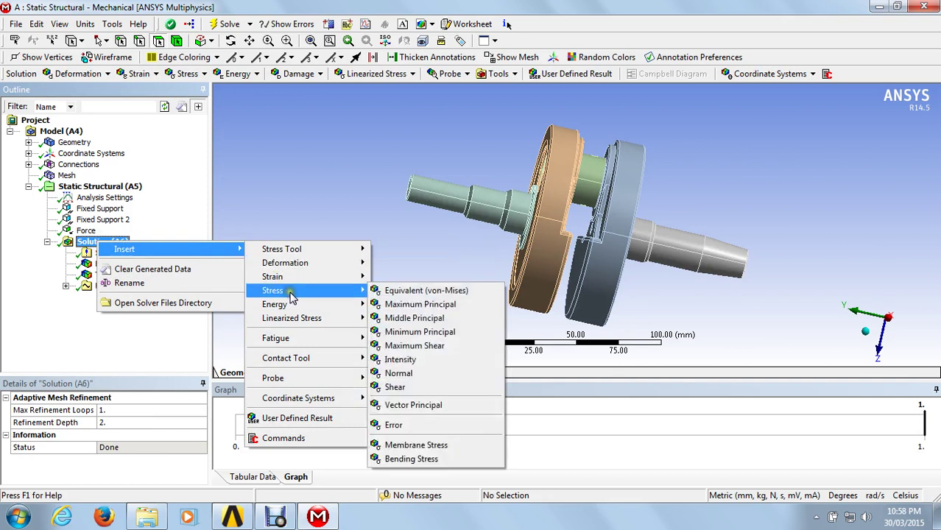
click(442, 291)
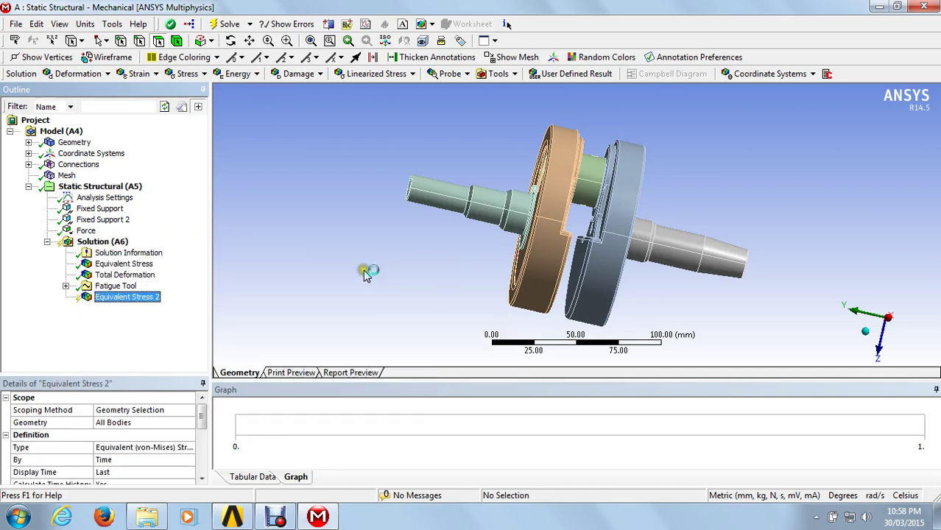
- Delete the duplicate Equivalent Stress 2 and display the 257.46 MPa equivalent stress contour
right_click(146, 298)
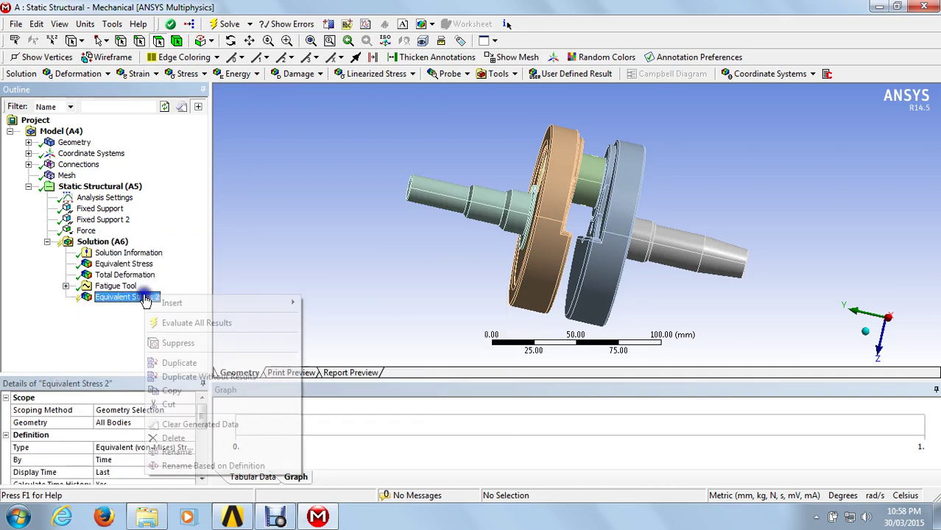
click(171, 438)
click(468, 304)
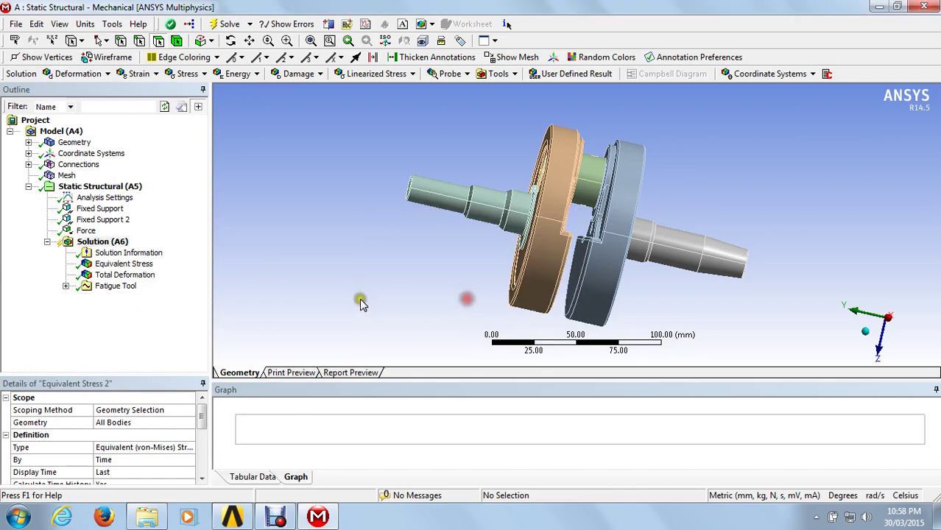
right_click(112, 243)
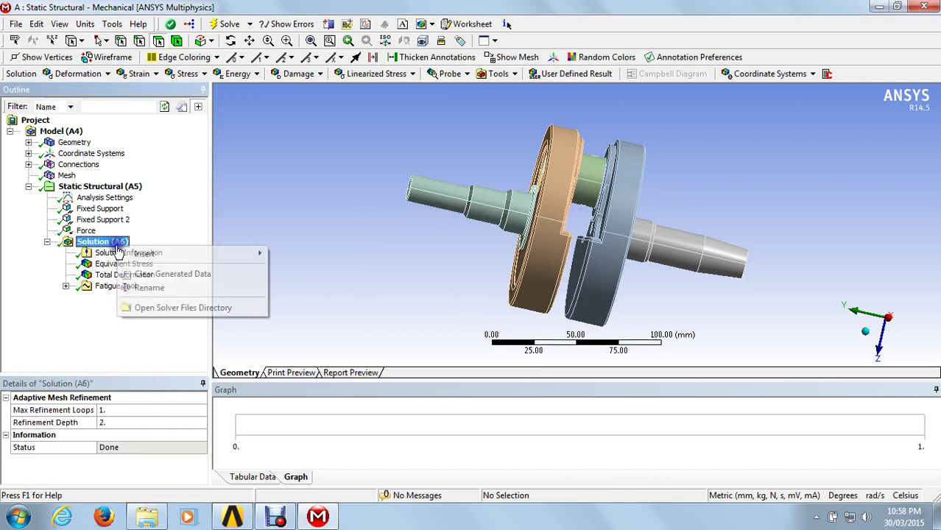
mouse_move(251, 256)
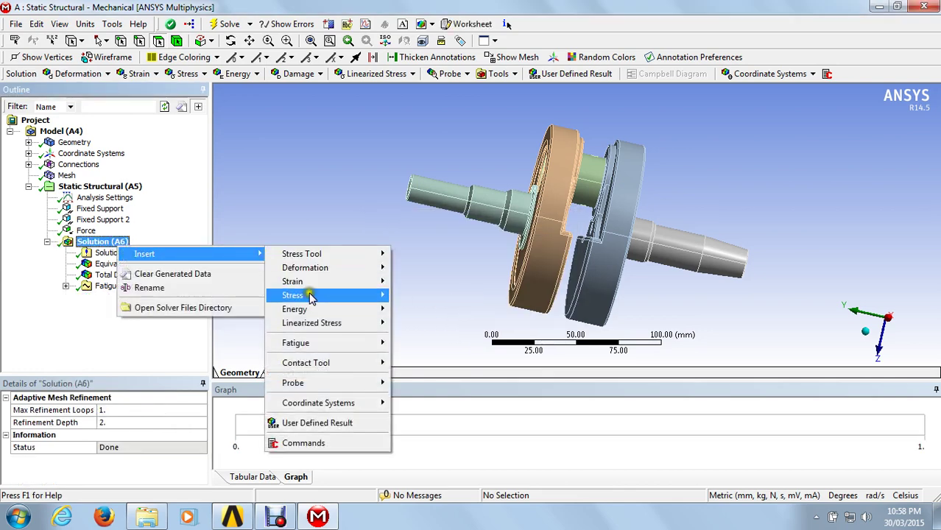
mouse_move(372, 271)
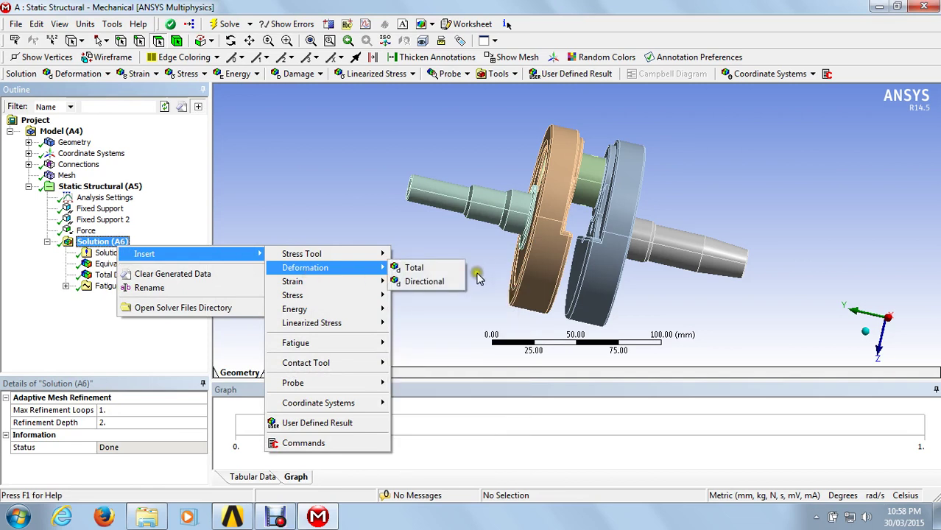
click(391, 212)
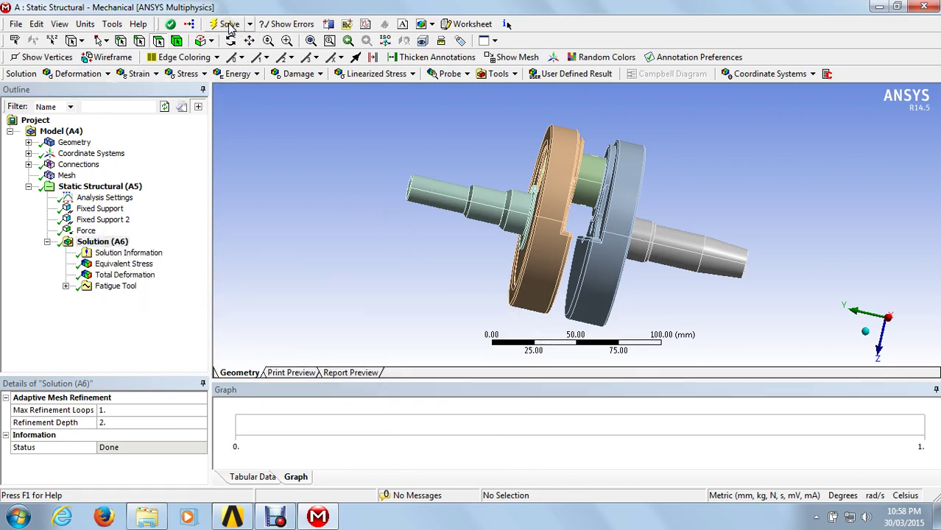
click(132, 265)
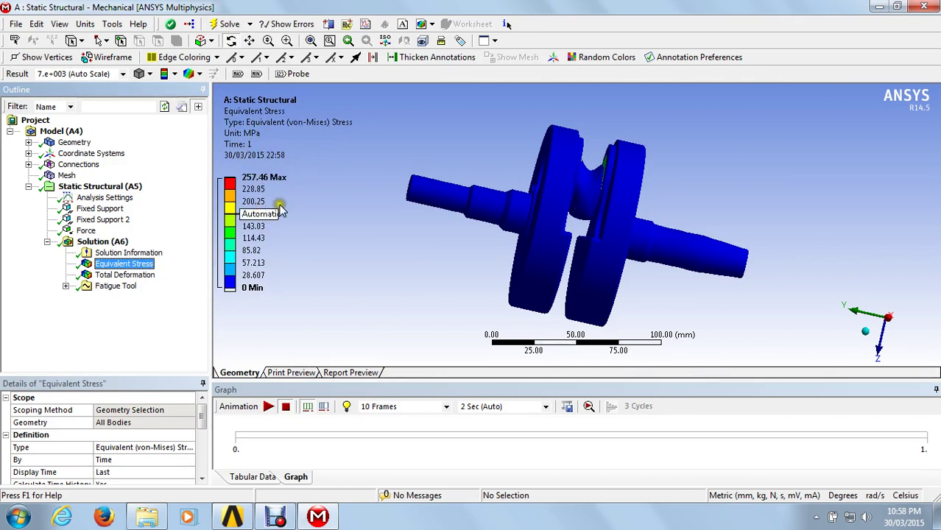
- Rotate the crankshaft, play the equivalent stress animation at 10 Sec duration, then pause it
middle_drag(433, 204, 438, 256)
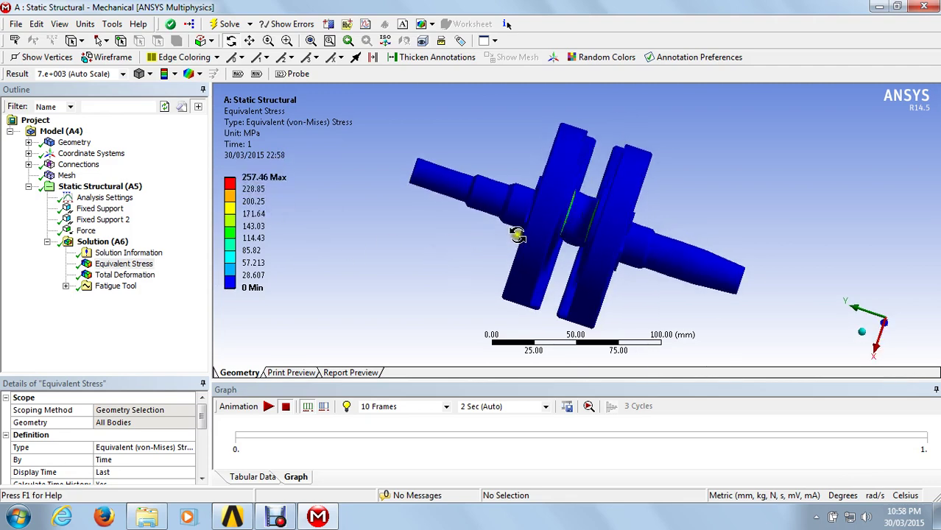
middle_drag(519, 234, 564, 207)
click(266, 408)
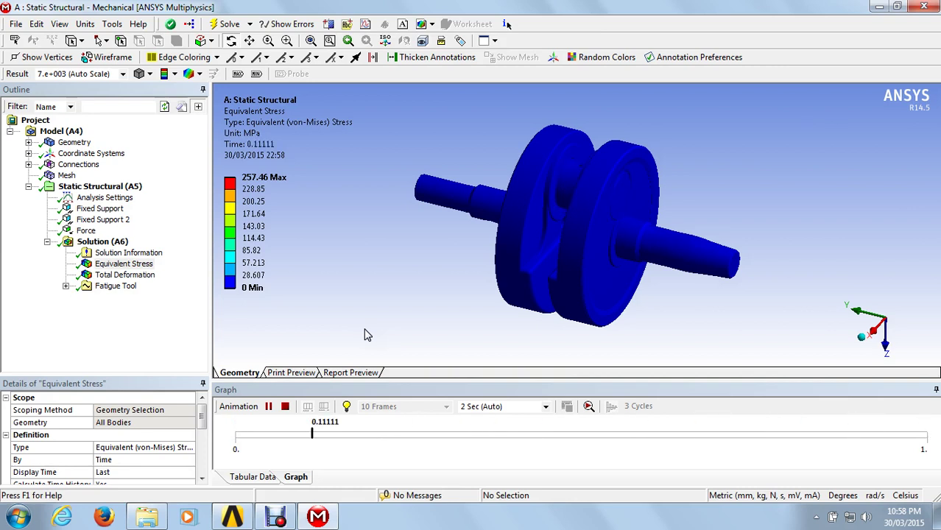
click(268, 408)
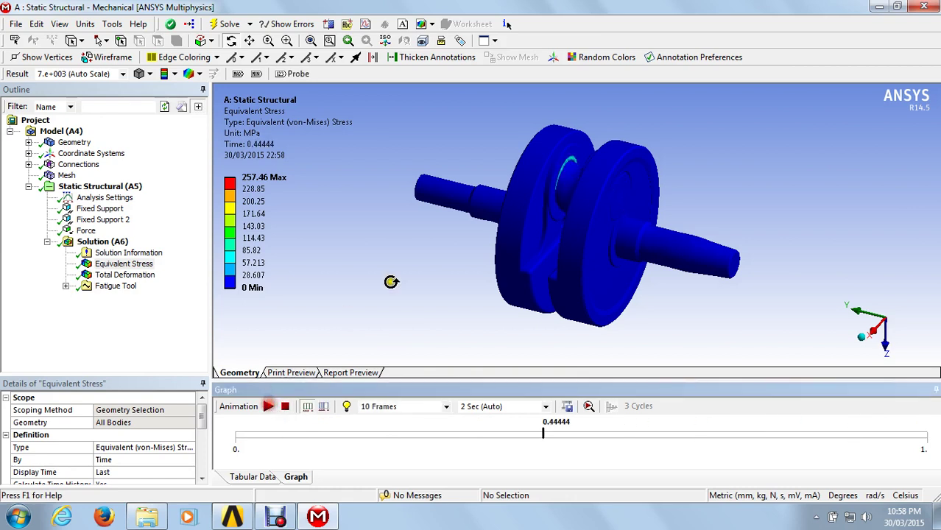
click(268, 407)
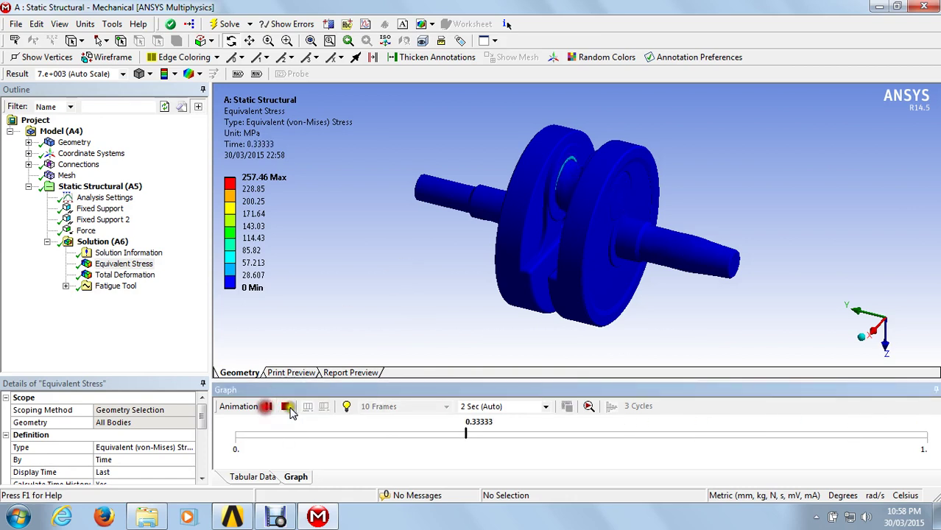
click(545, 409)
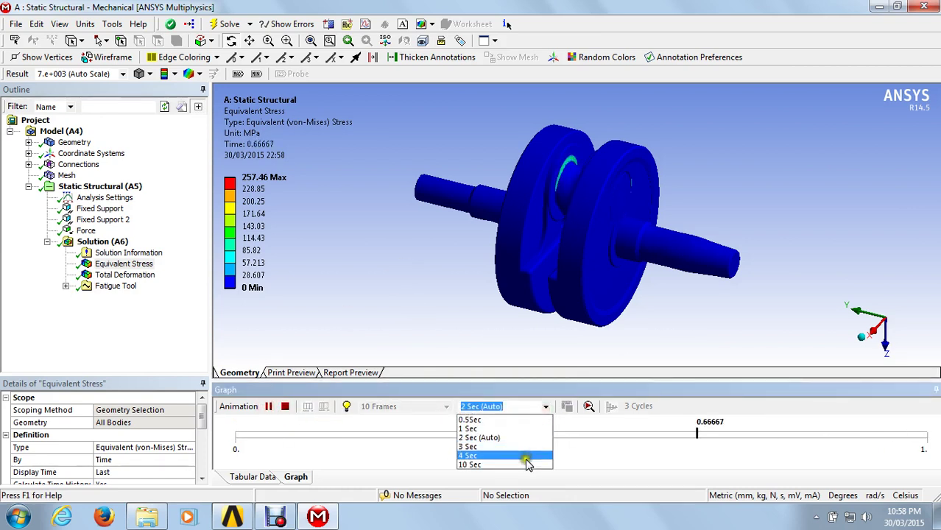
click(527, 464)
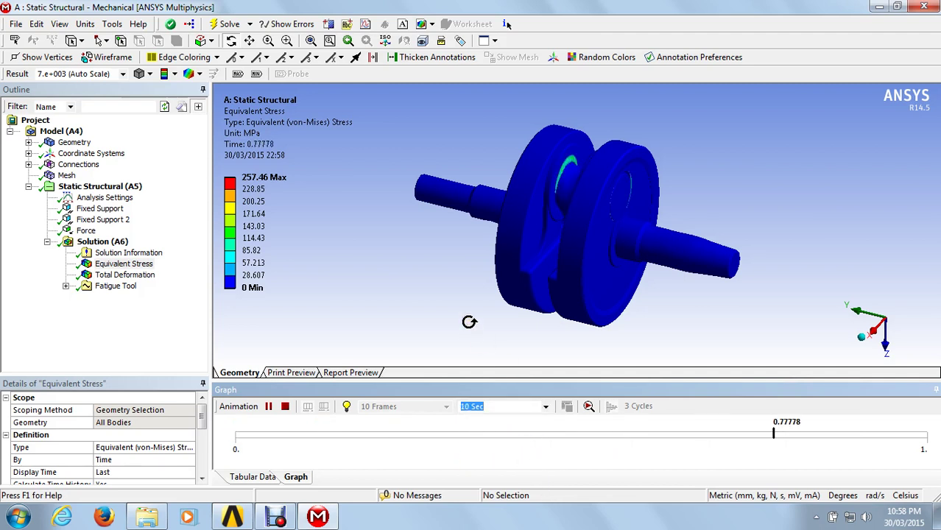
click(269, 408)
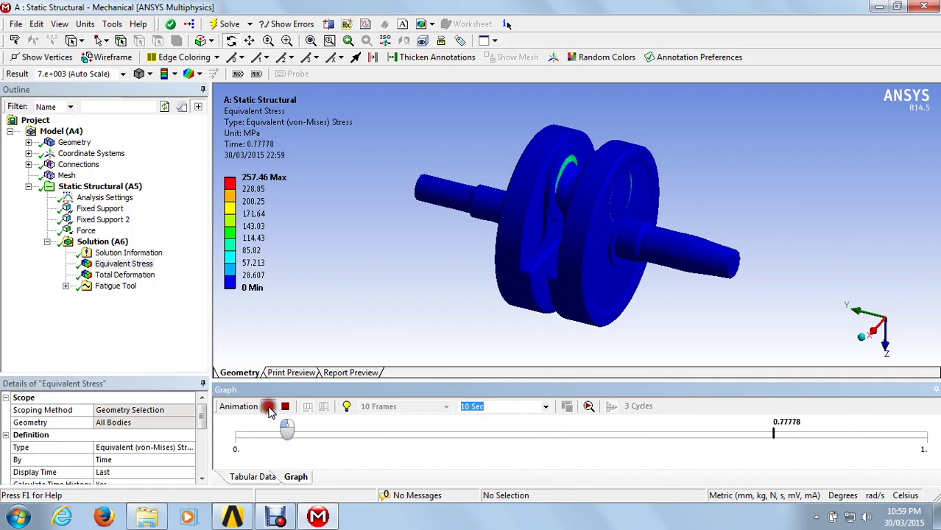
- Show Total Deformation (max 0.0018404 mm), rotate the view, and pause its animation at 0.55556
click(125, 275)
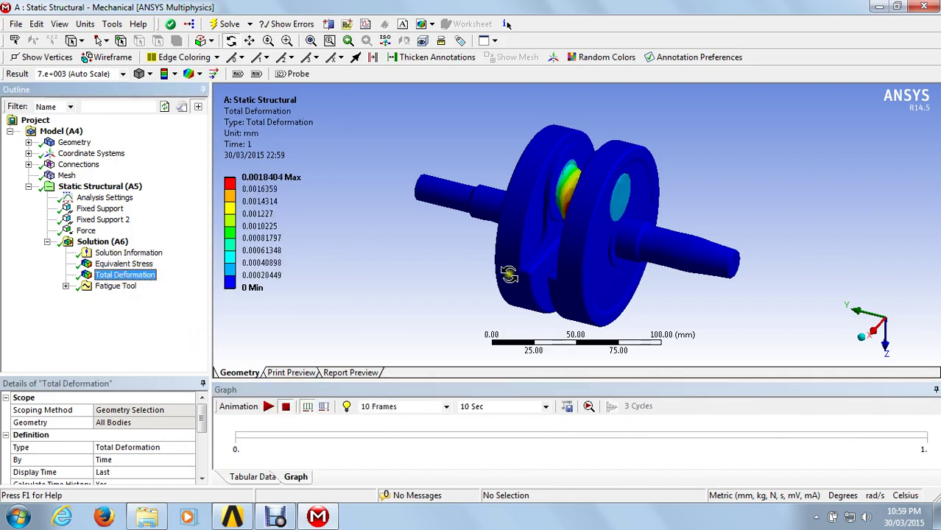
drag(568, 266, 618, 286)
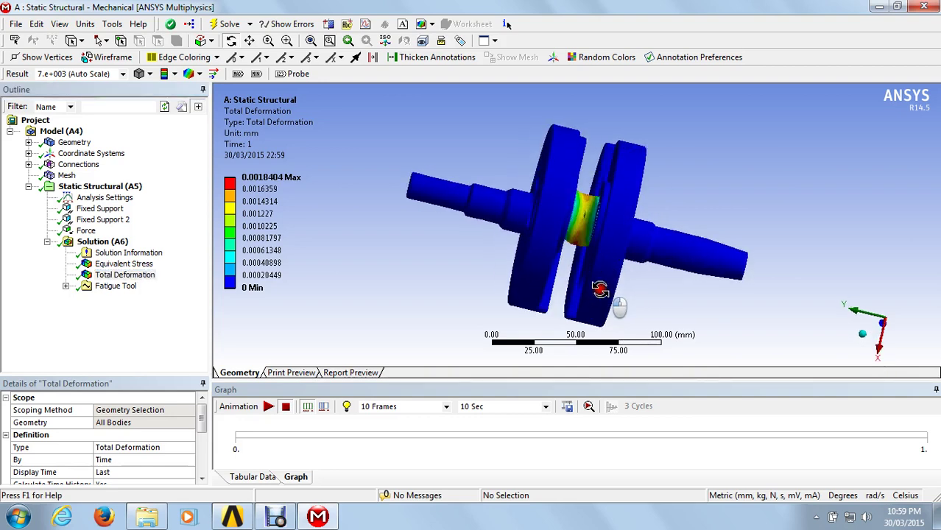
drag(552, 271, 552, 258)
scroll(559, 265, up, 5)
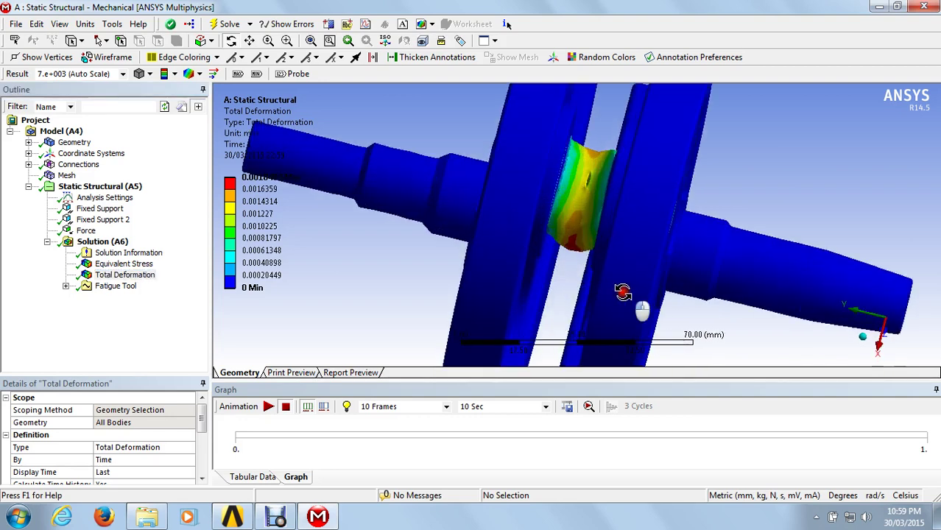
drag(623, 351, 651, 276)
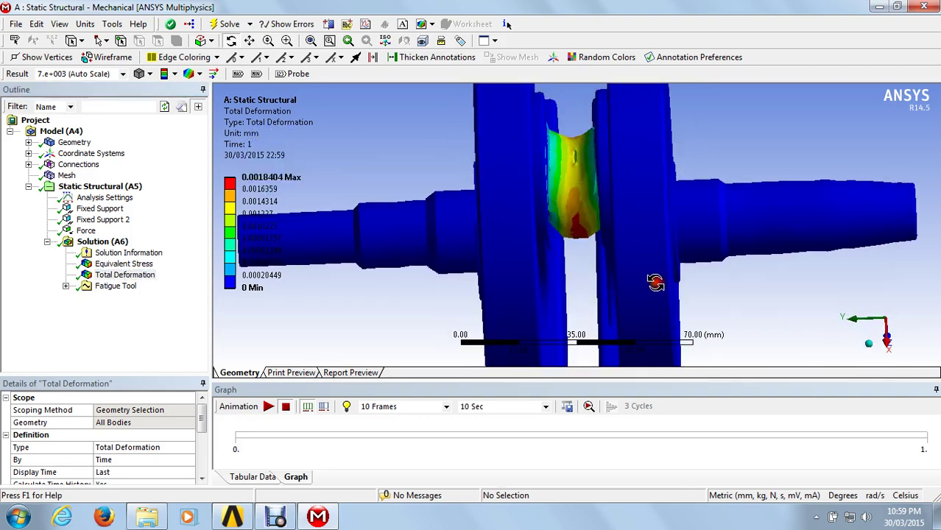
scroll(647, 286, down, 5)
click(267, 408)
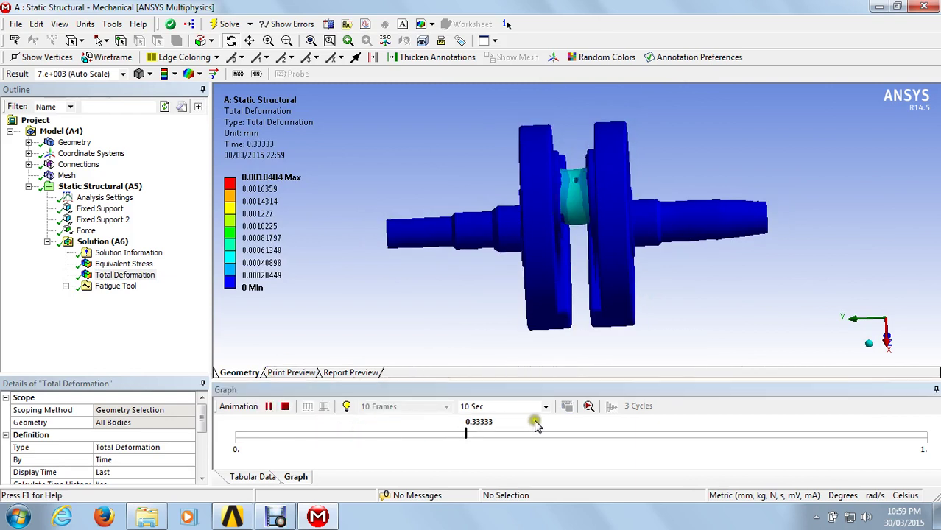
mouse_move(516, 289)
middle_down()
mouse_move(514, 239)
mouse_move(516, 270)
middle_up()
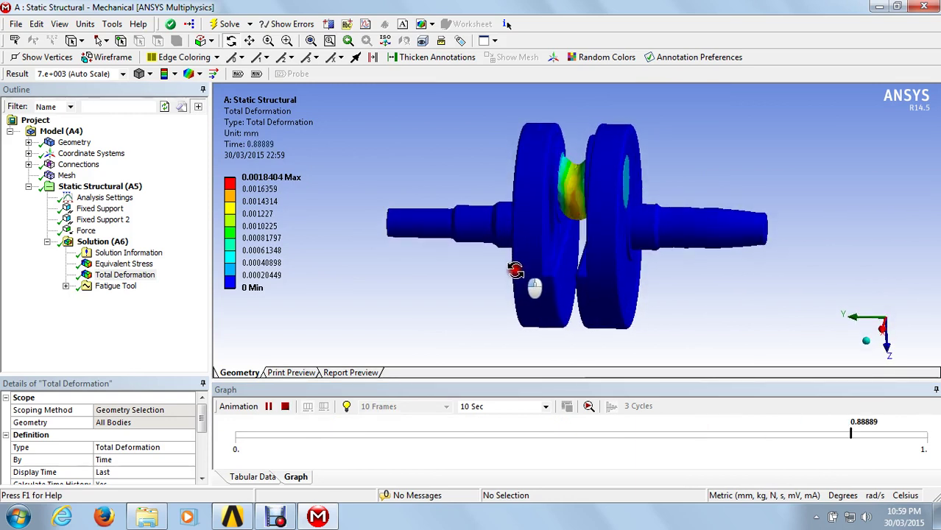
click(266, 408)
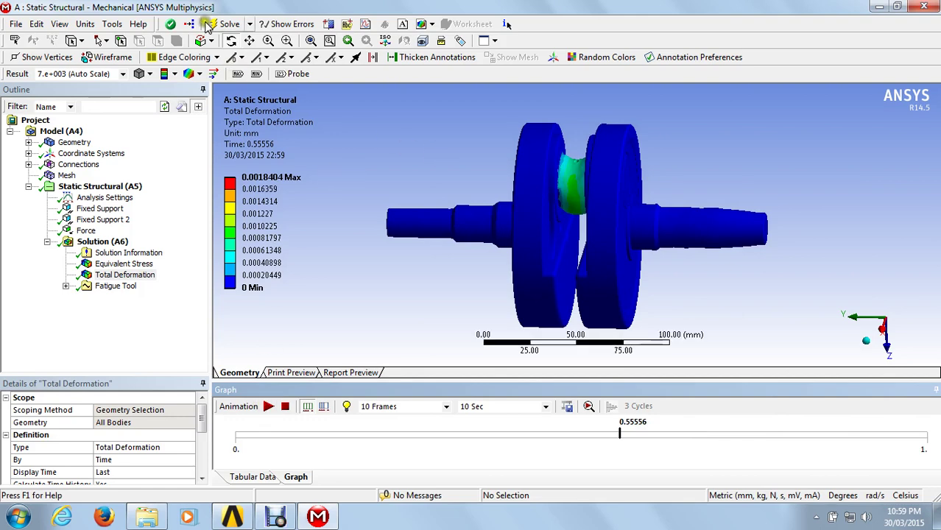
click(168, 25)
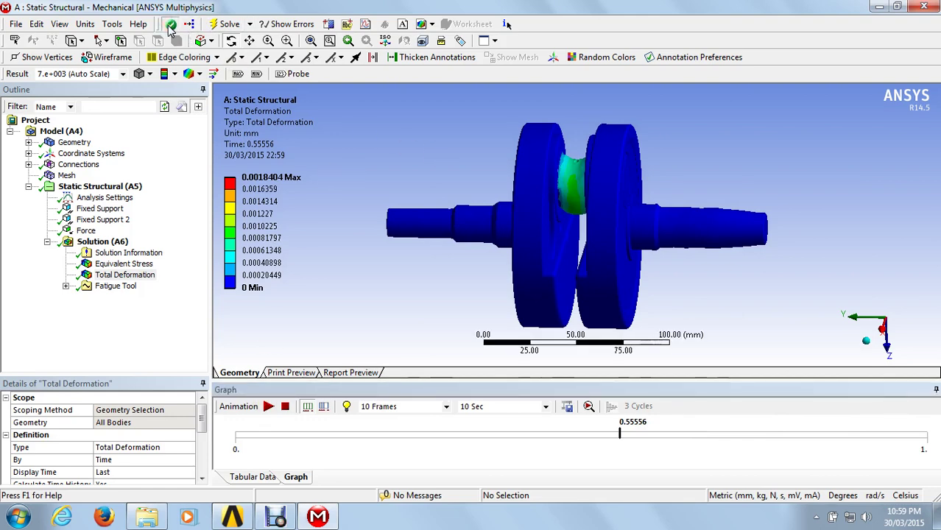
- Switch the Mechanical wizard to Fatigue Analysis to review its steps, then close it
click(169, 25)
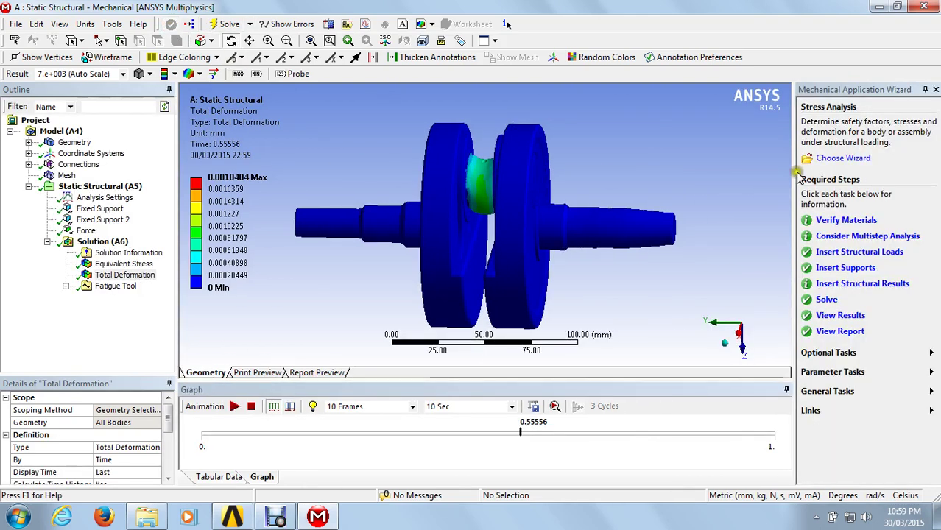
click(836, 160)
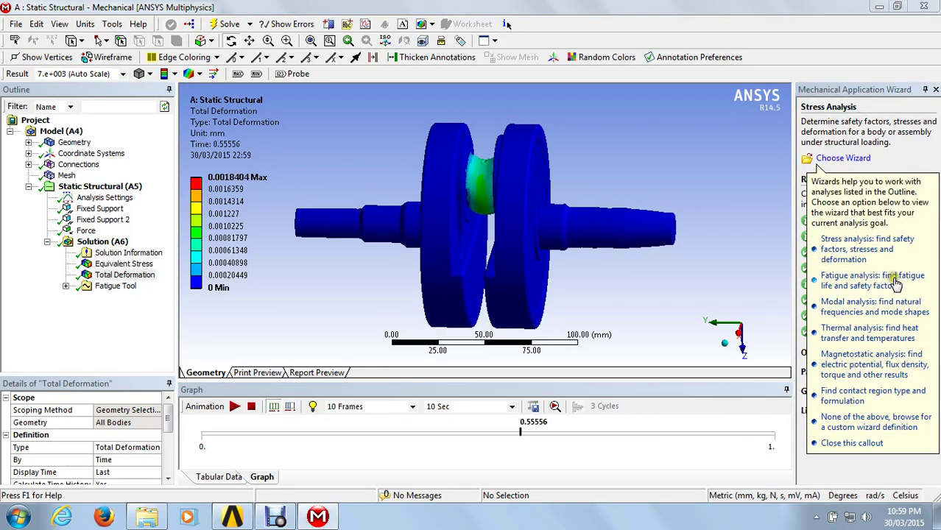
click(867, 286)
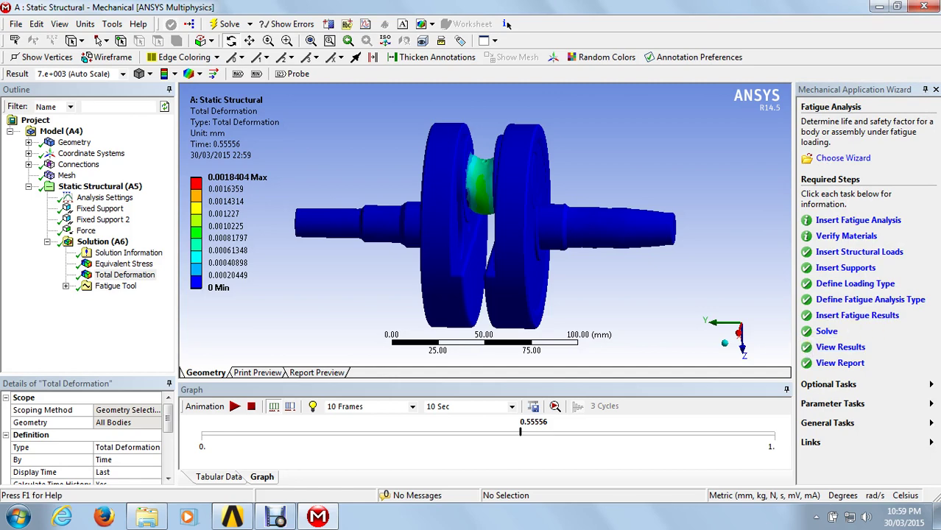
click(935, 92)
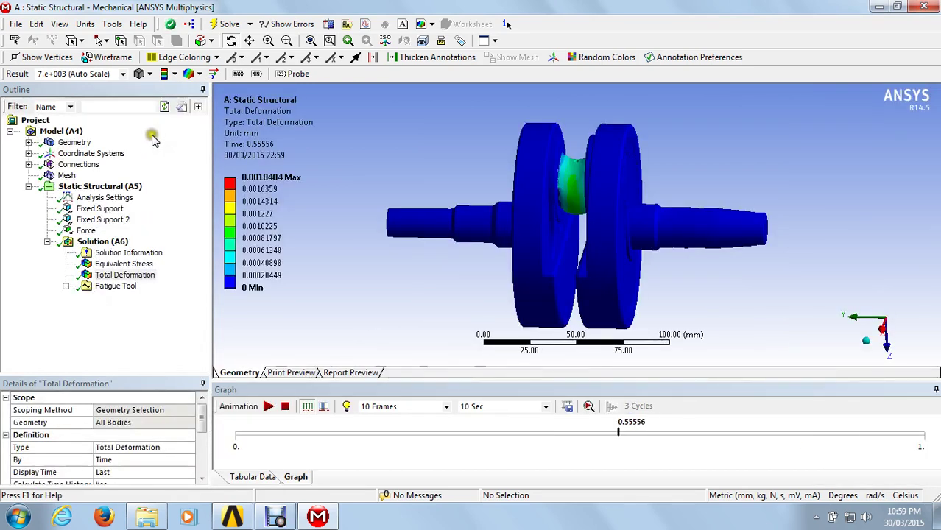
- Review the Fatigue Tool's Life contour (10617-cycle minimum), then return to Total Deformation
click(127, 288)
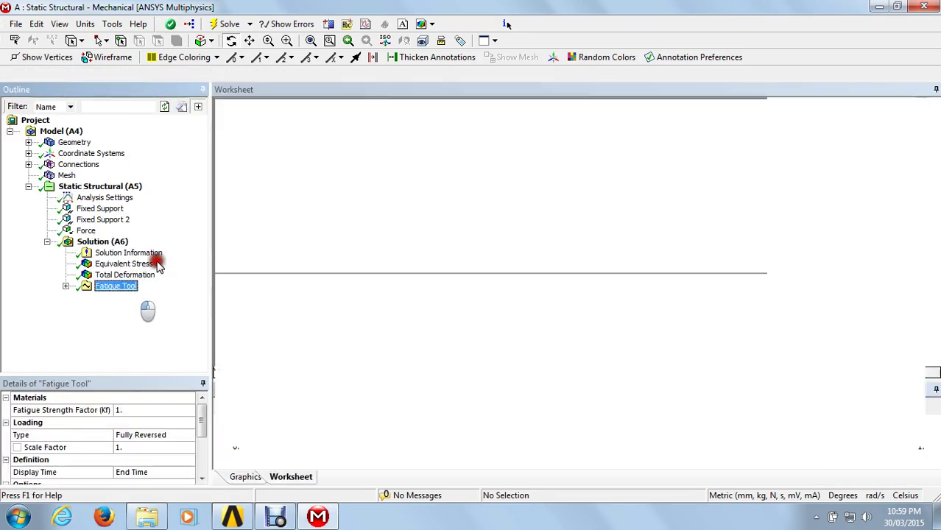
click(66, 286)
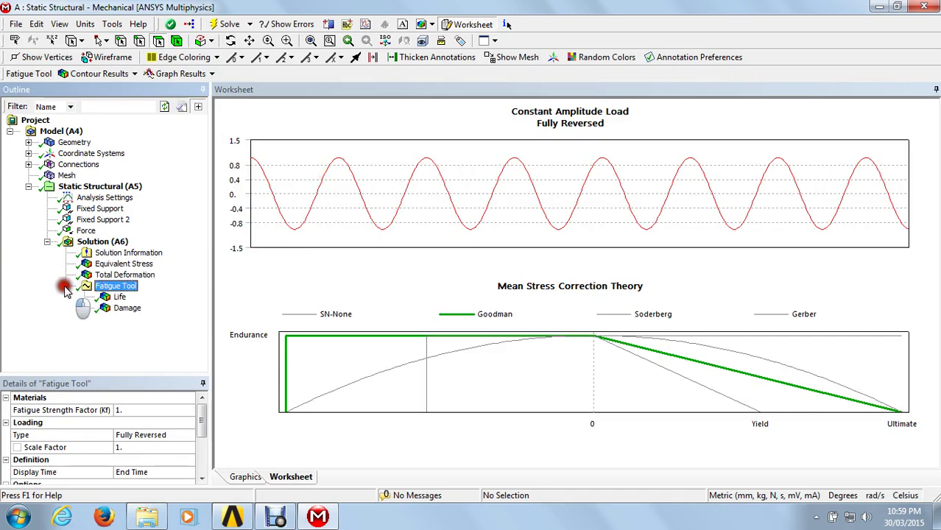
click(120, 298)
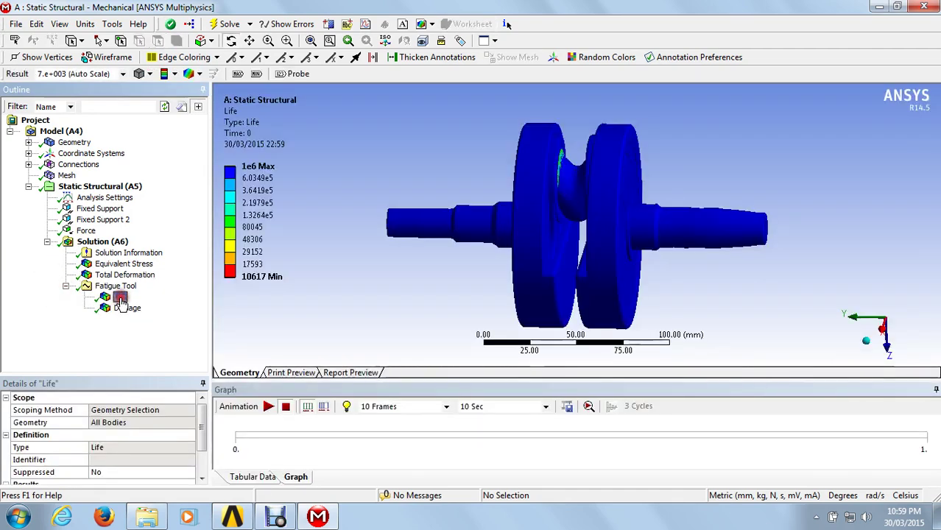
click(65, 287)
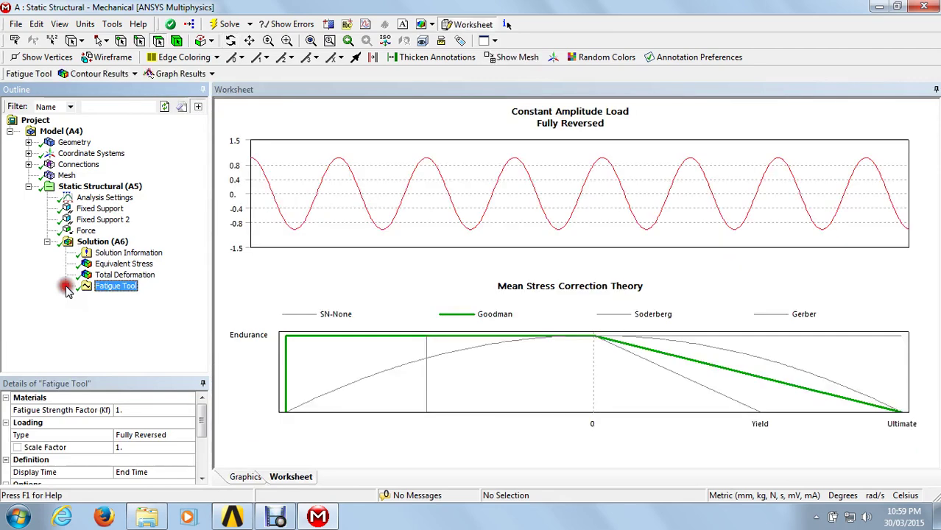
click(107, 276)
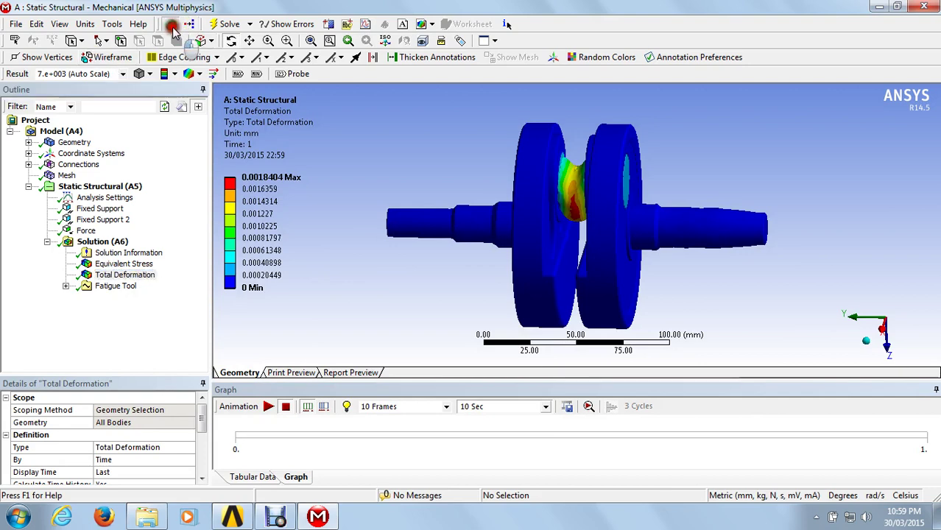
- Open the analysis wizard, switch to the fatigue wizard and reach the Define Fatigue Analysis Type step
click(173, 25)
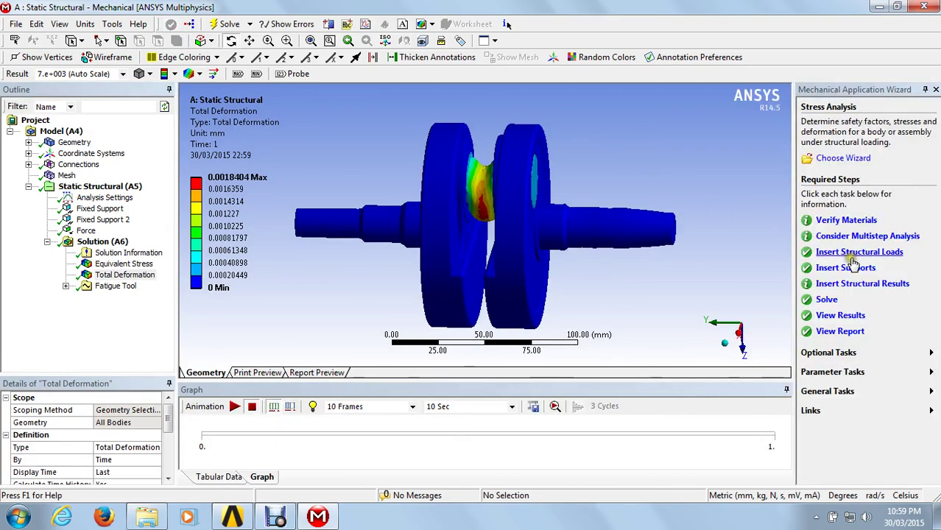
click(841, 159)
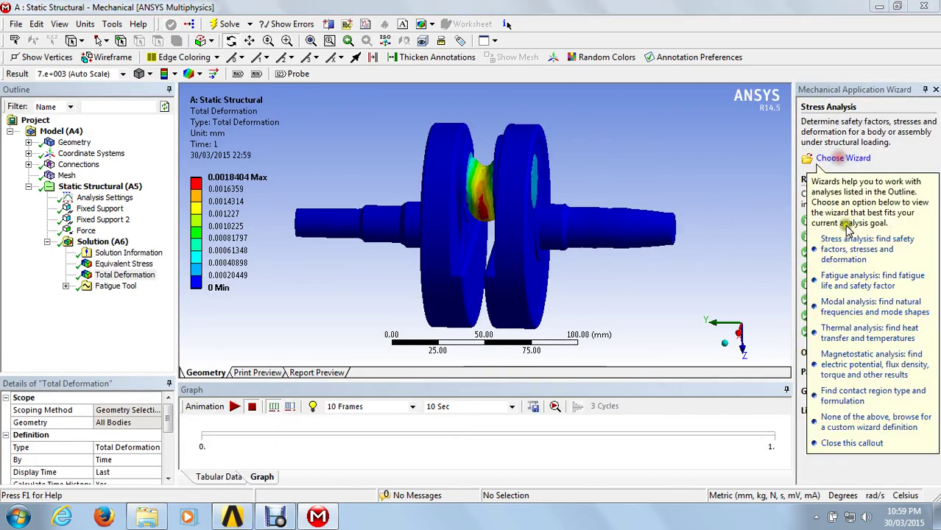
click(851, 287)
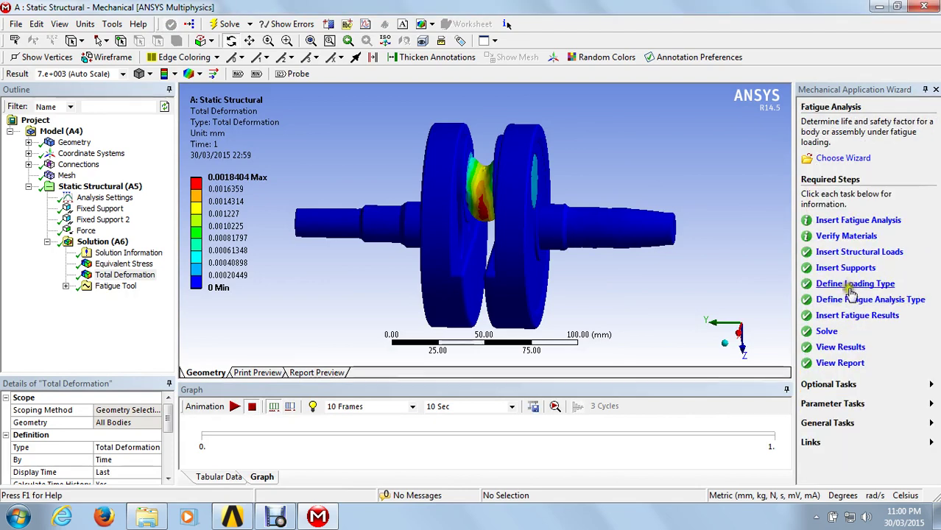
click(846, 302)
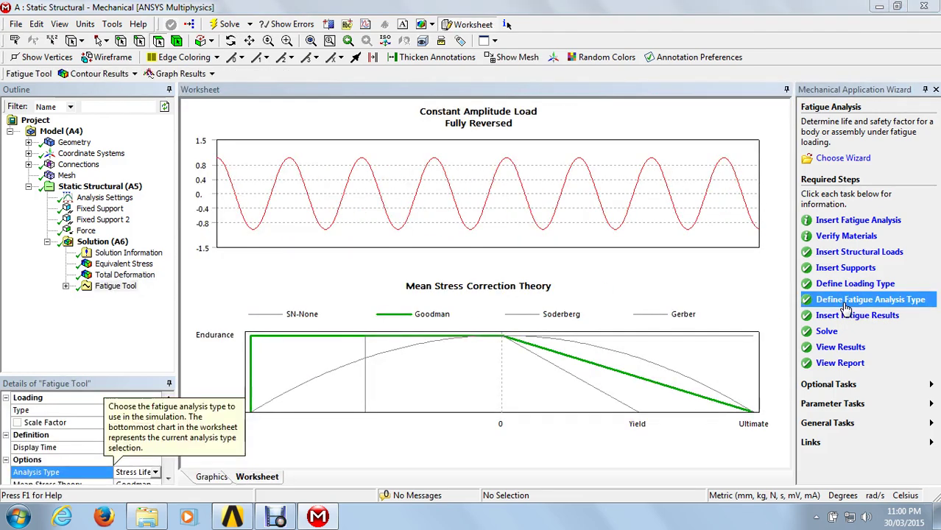
- Insert fatigue results via the wizard's Contour Results, adding Damage alongside Life under Fatigue Tool
click(107, 348)
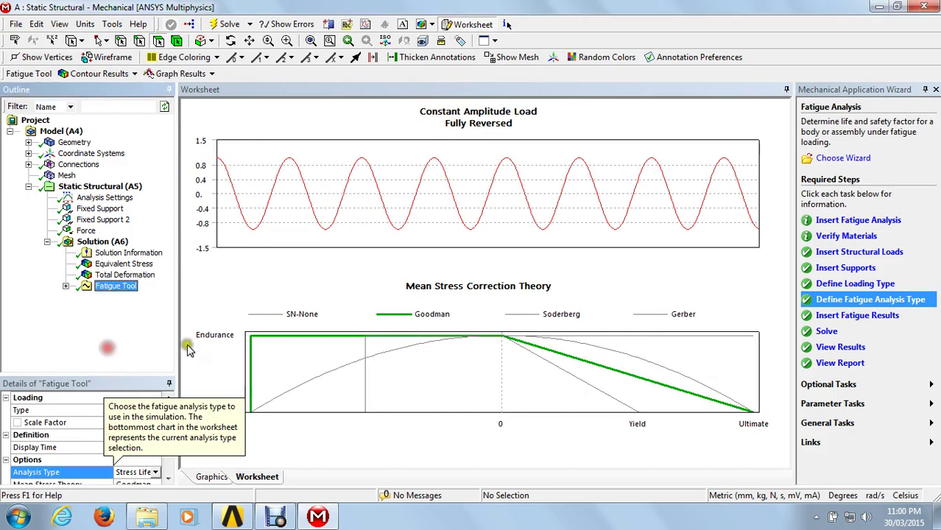
click(844, 317)
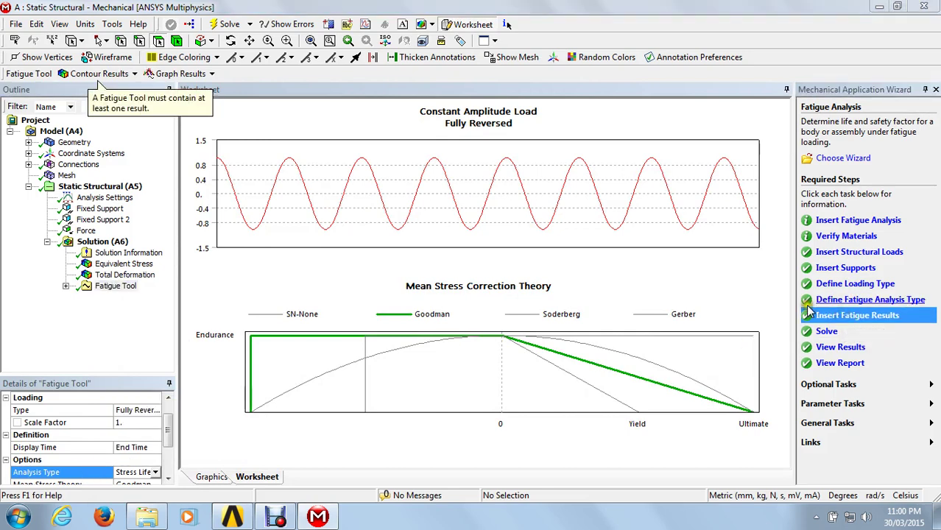
click(131, 74)
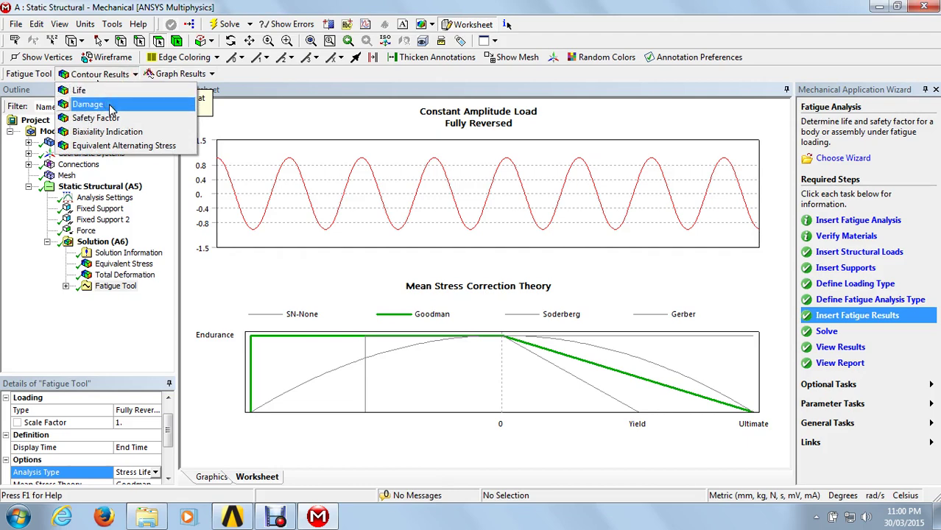
click(66, 287)
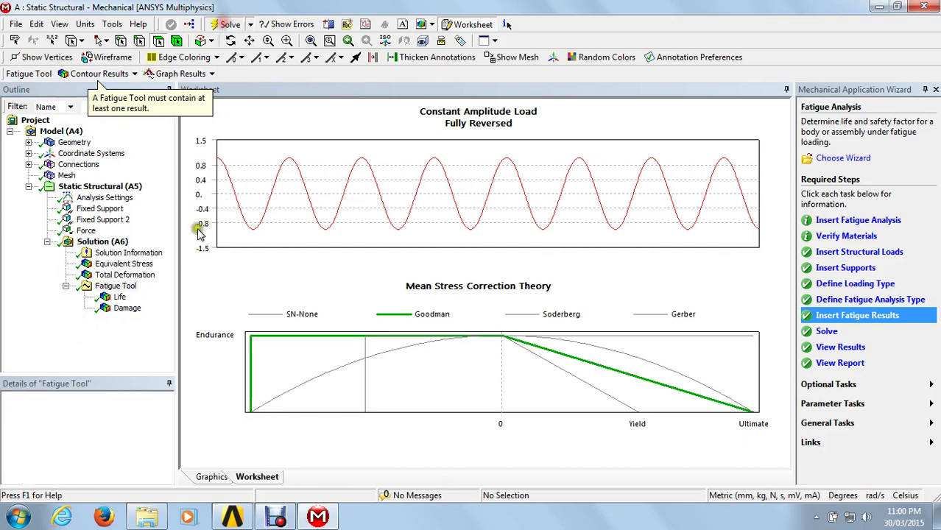
- Inspect the fatigue Life contour, then the Damage contour (1000 to 94189), rotating the crankshaft for each
click(112, 297)
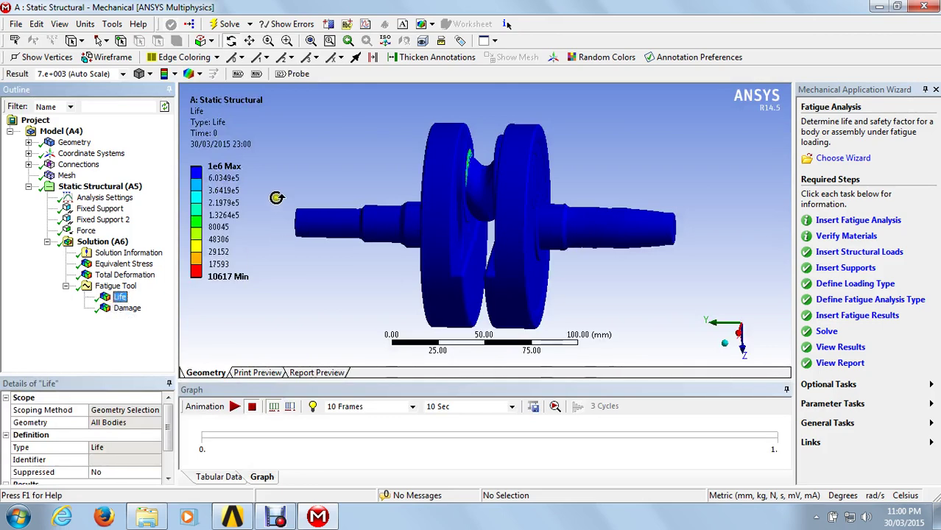
middle_drag(500, 182, 544, 245)
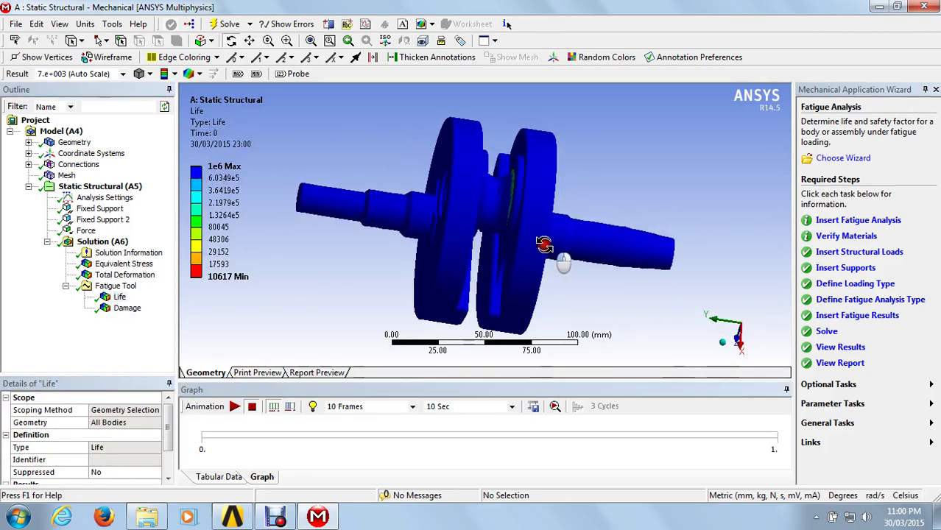
click(126, 308)
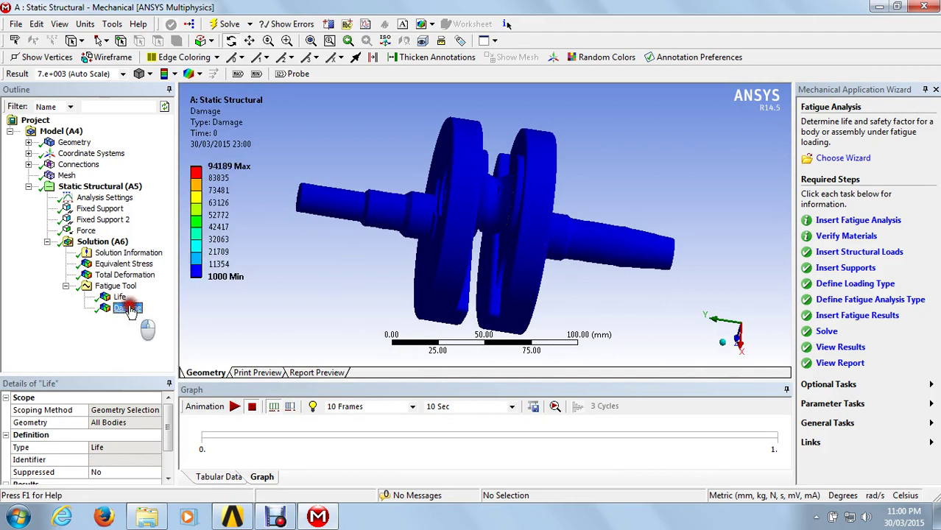
middle_drag(455, 230, 451, 227)
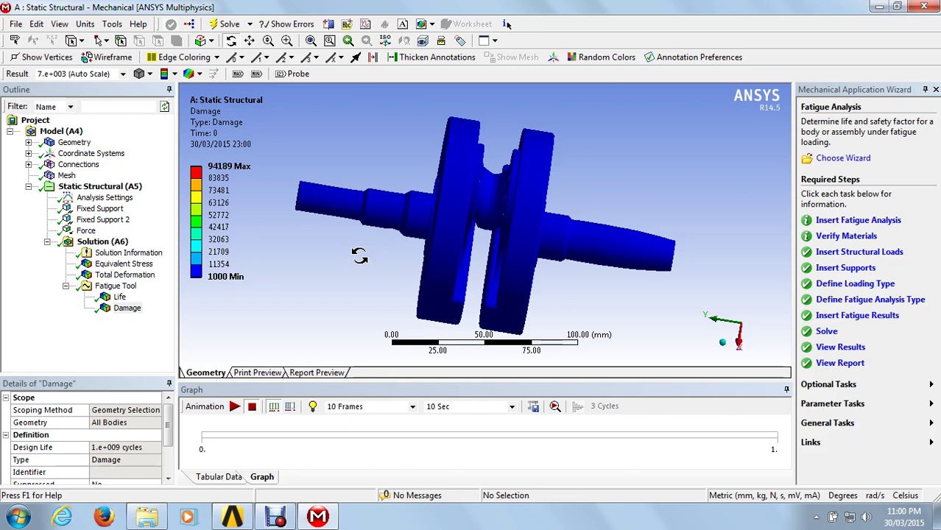
mouse_move(281, 520)
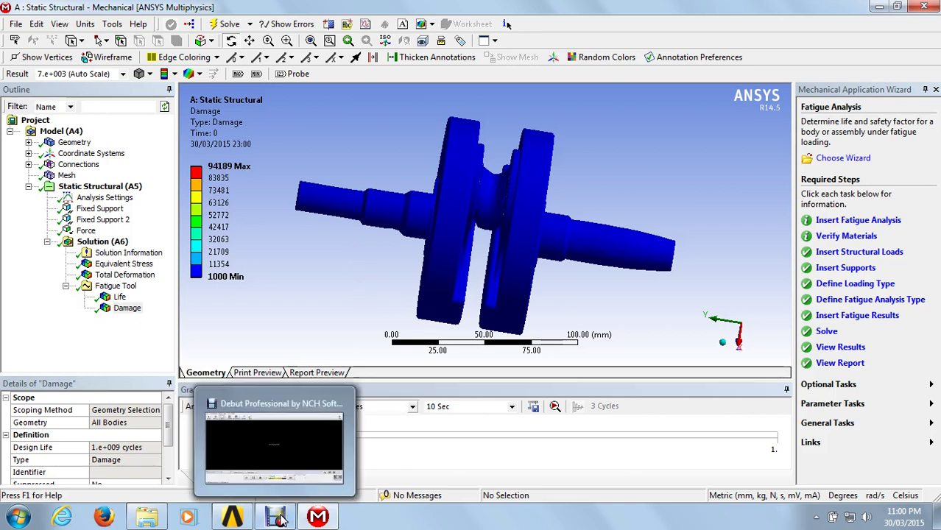